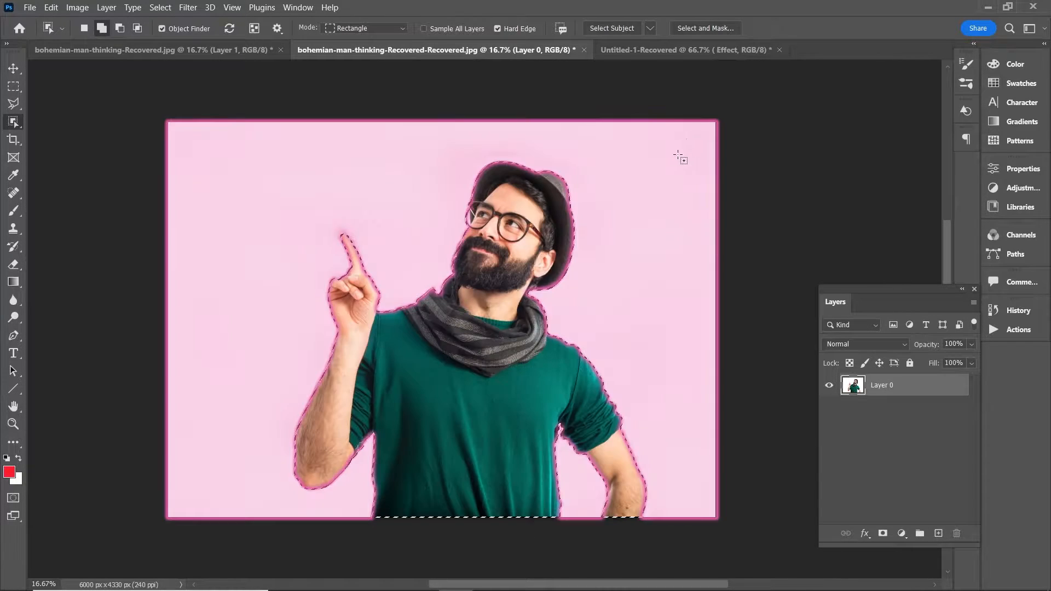
Step: Output the selected man to a new layer using Select and Mask
{"action": "left_click", "coordinate": [704, 29]}
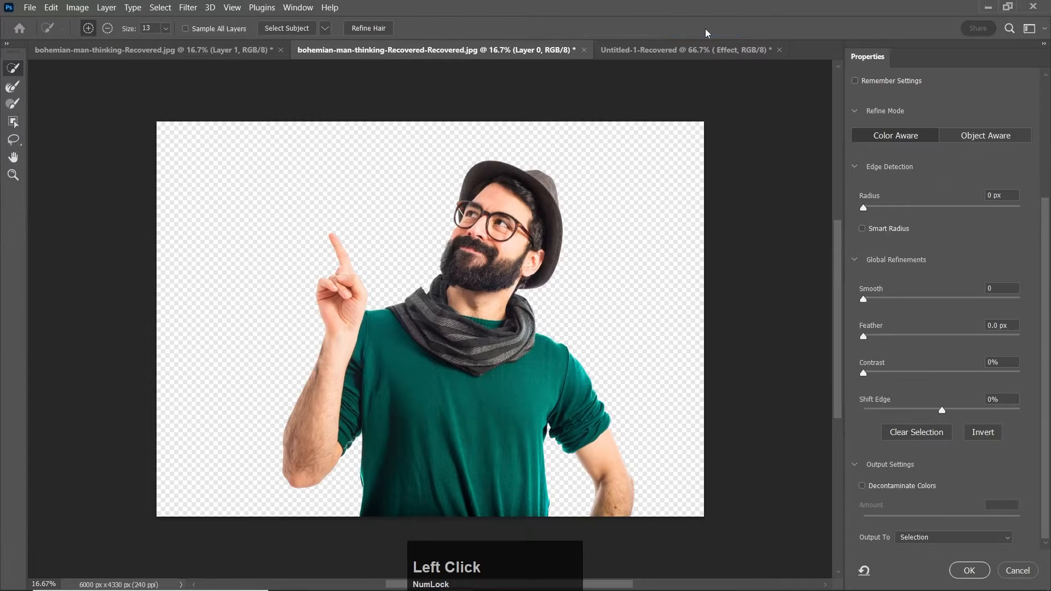
{"action": "scroll", "coordinate": [948, 459], "scroll_direction": "down", "scroll_amount": 1}
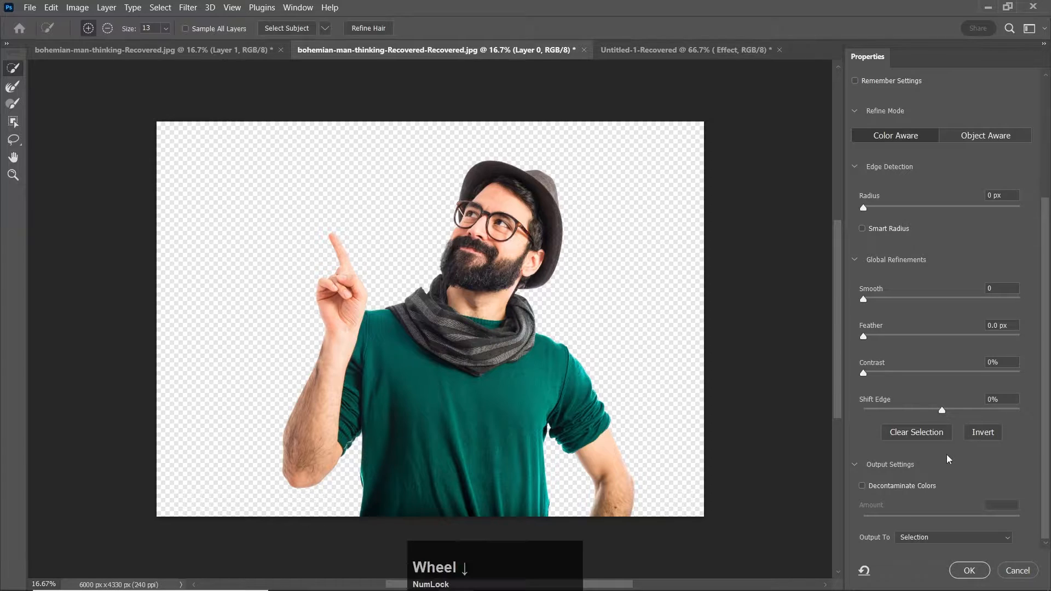
{"action": "left_click", "coordinate": [1009, 539]}
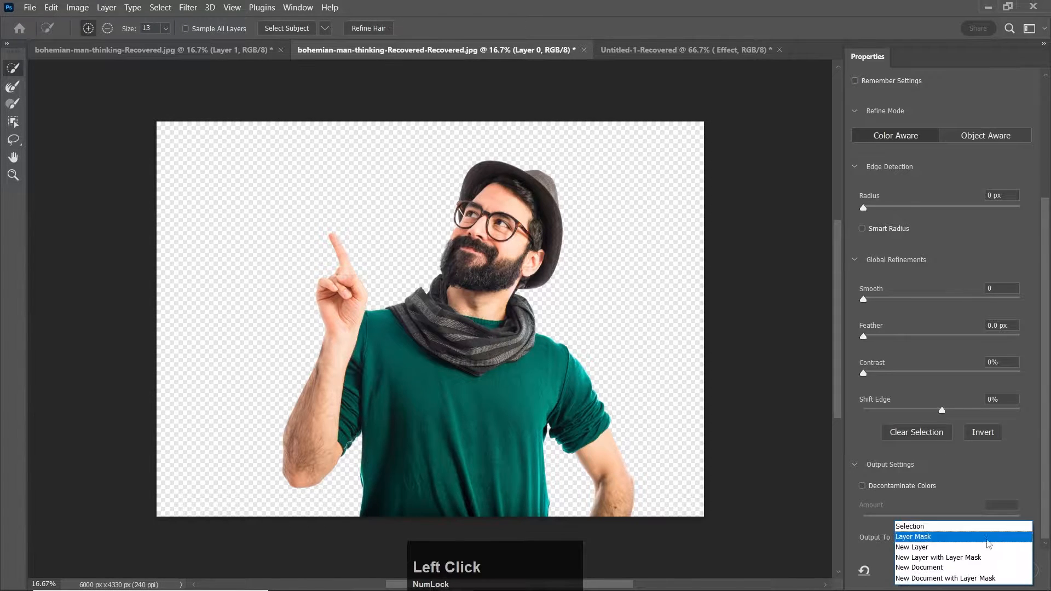
{"action": "left_click", "coordinate": [948, 547]}
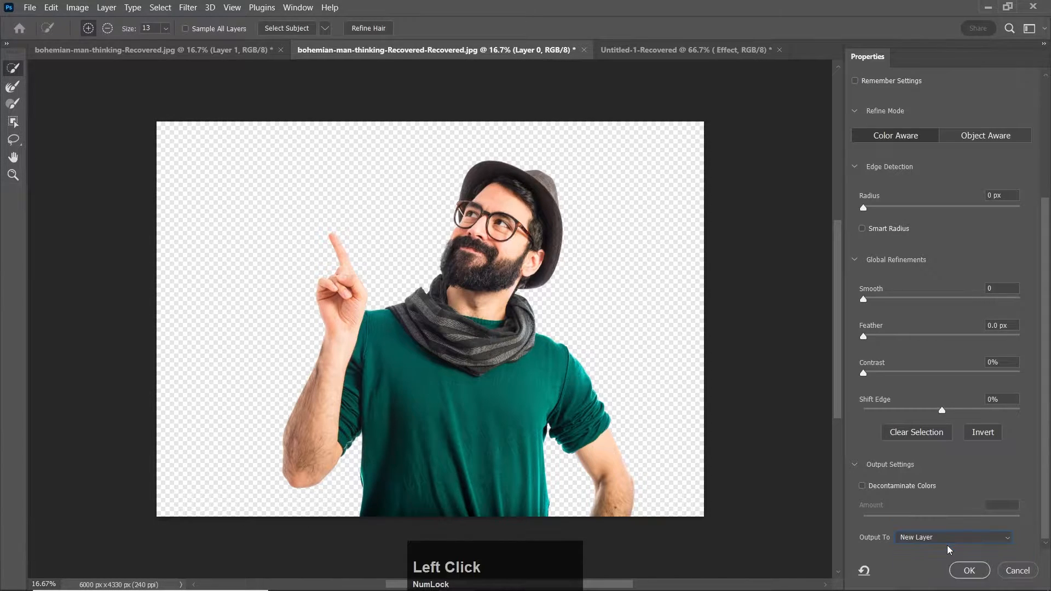
{"action": "left_click", "coordinate": [975, 571]}
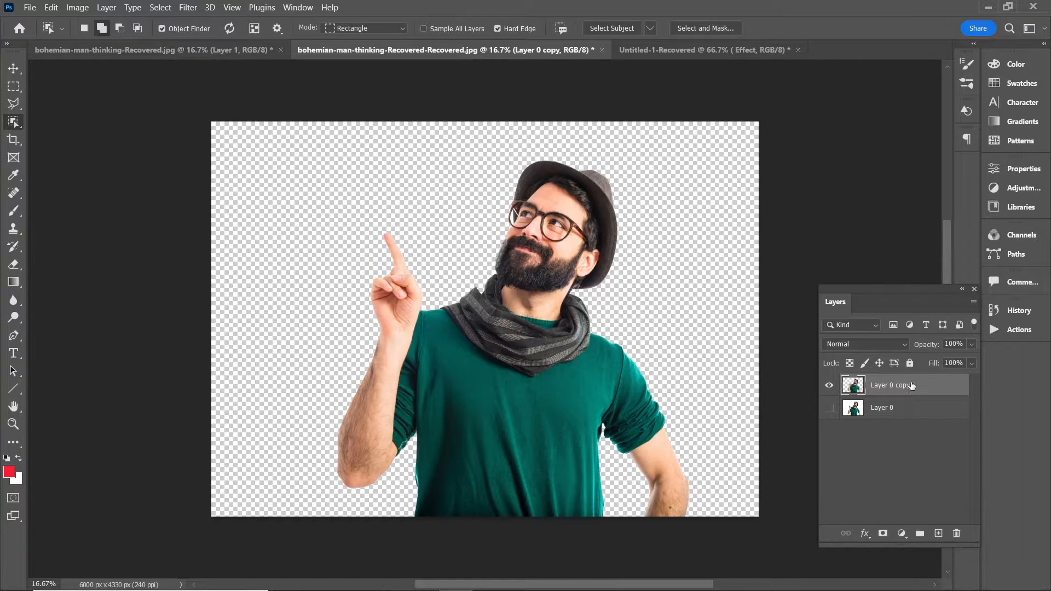
Step: Add a dark teal solid color fill layer (082429) and place it beneath the cut-out man layer
{"action": "left_click", "coordinate": [901, 533]}
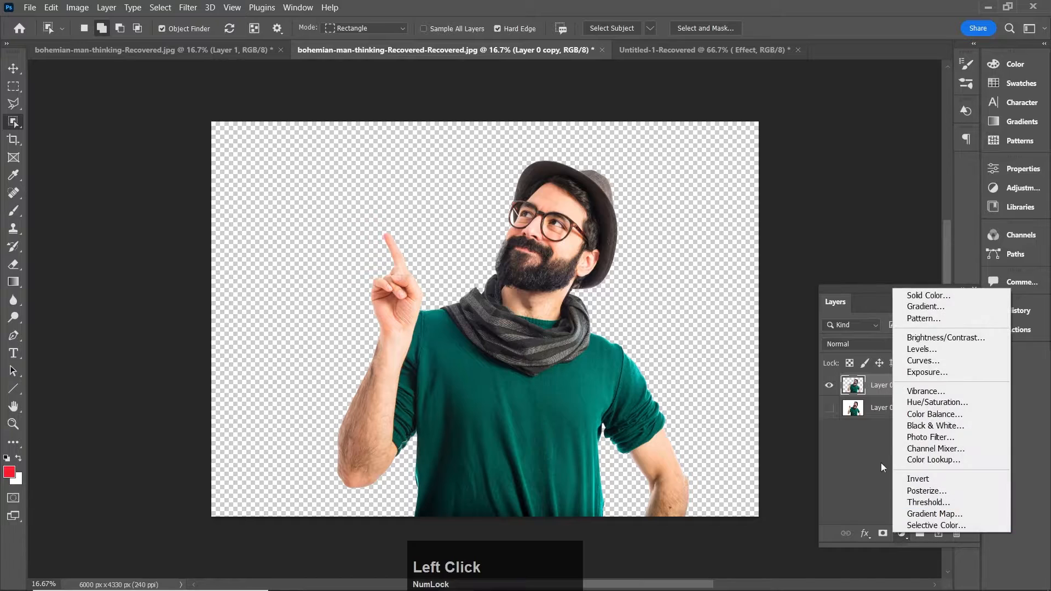
{"action": "left_click", "coordinate": [920, 293]}
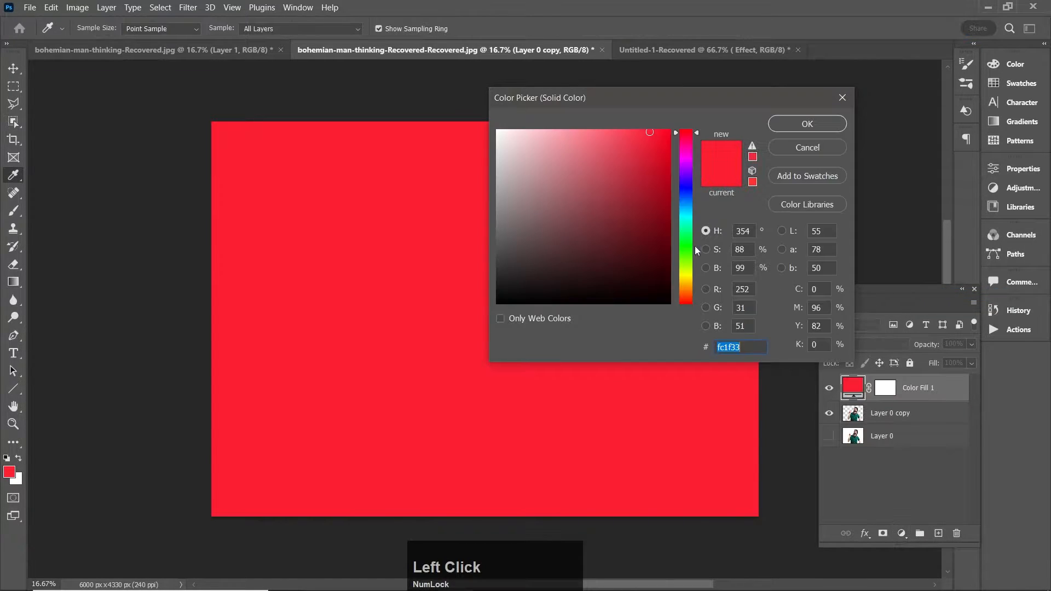
{"action": "left_click", "coordinate": [686, 204]}
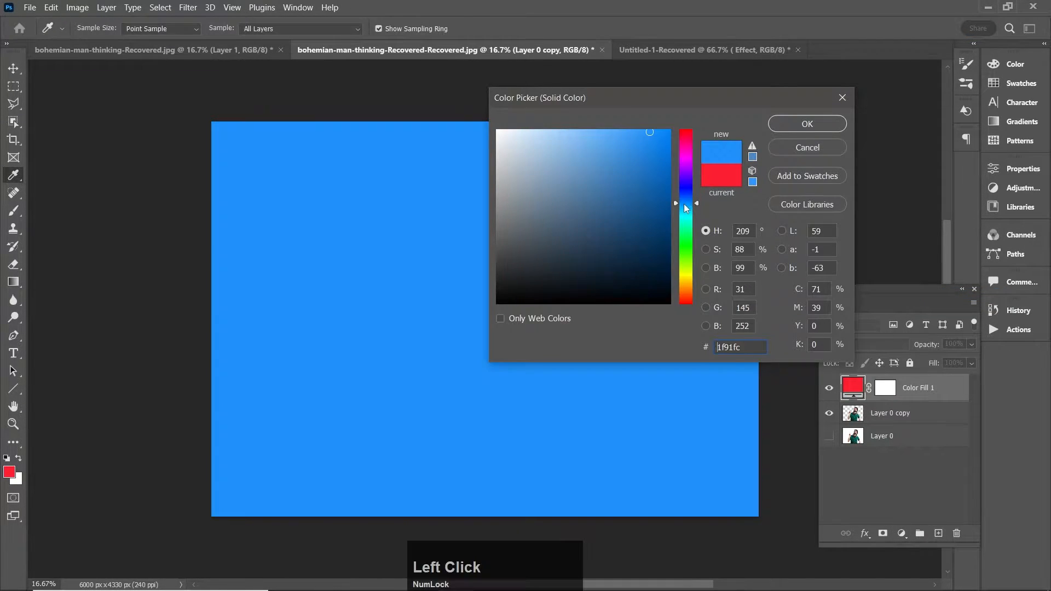
{"action": "left_click", "coordinate": [634, 268]}
{"action": "left_click_drag", "start_coordinate": [635, 268], "coordinate": [636, 273]}
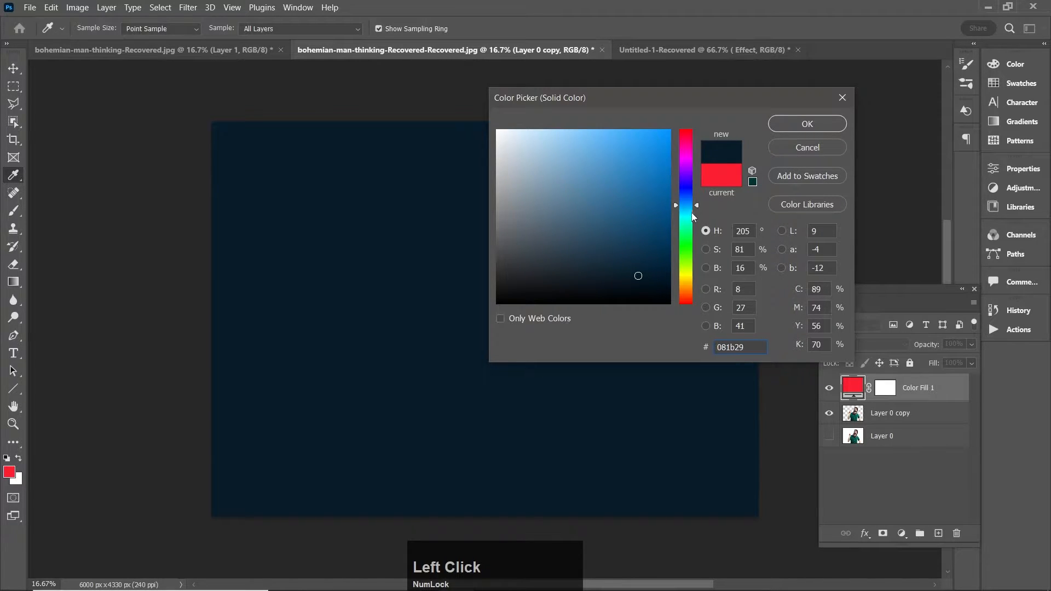
{"action": "left_click", "coordinate": [692, 213]}
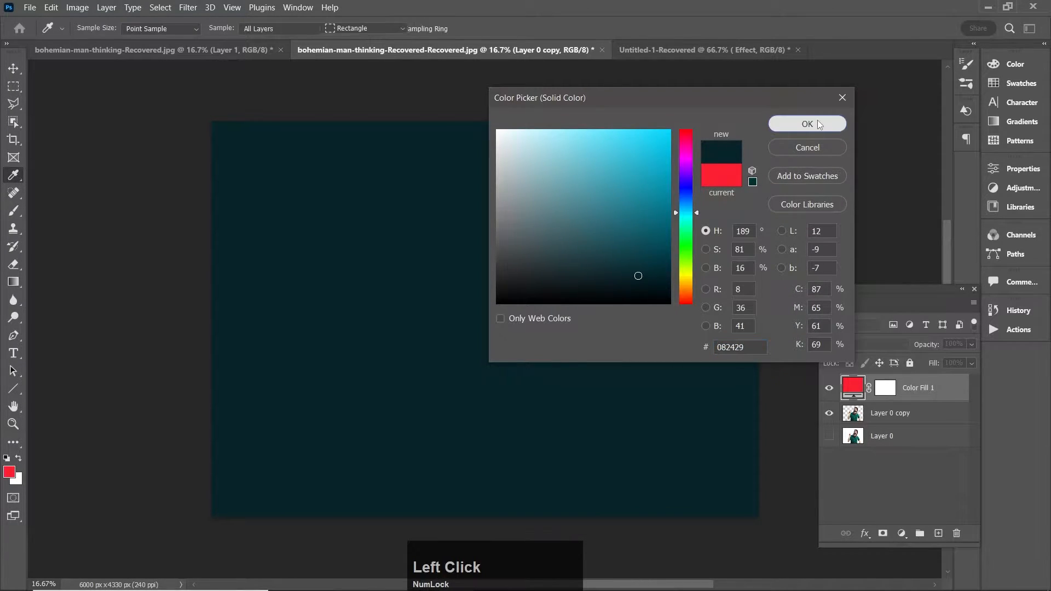
{"action": "left_click", "coordinate": [817, 121]}
{"action": "left_click_drag", "start_coordinate": [921, 395], "coordinate": [926, 422]}
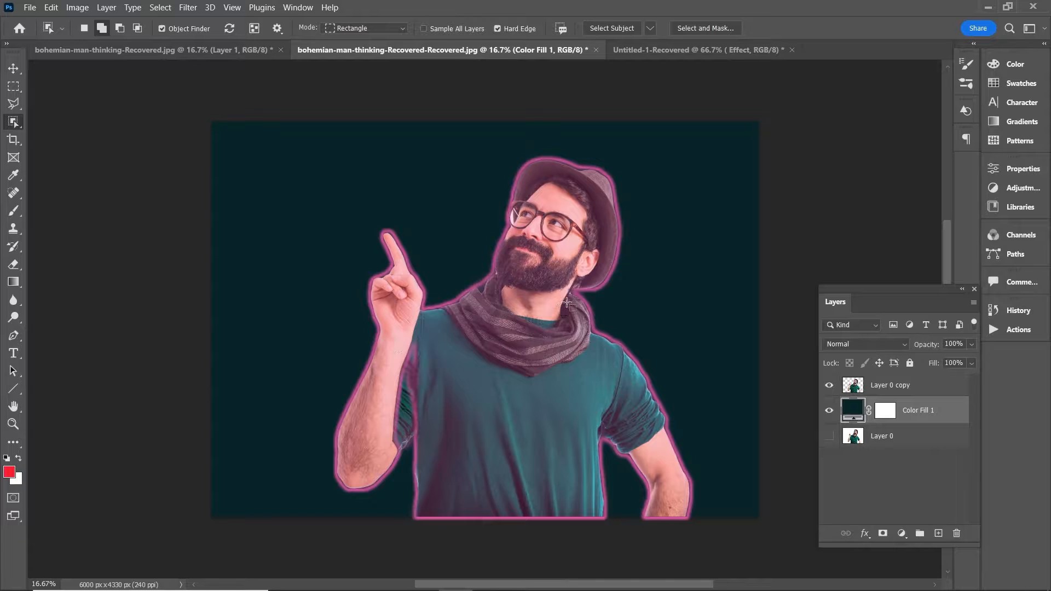
Step: Add an empty layer above the cut-out man and set the Brush to 0% hardness, 83% opacity and 39% flow
{"action": "left_click", "coordinate": [911, 393]}
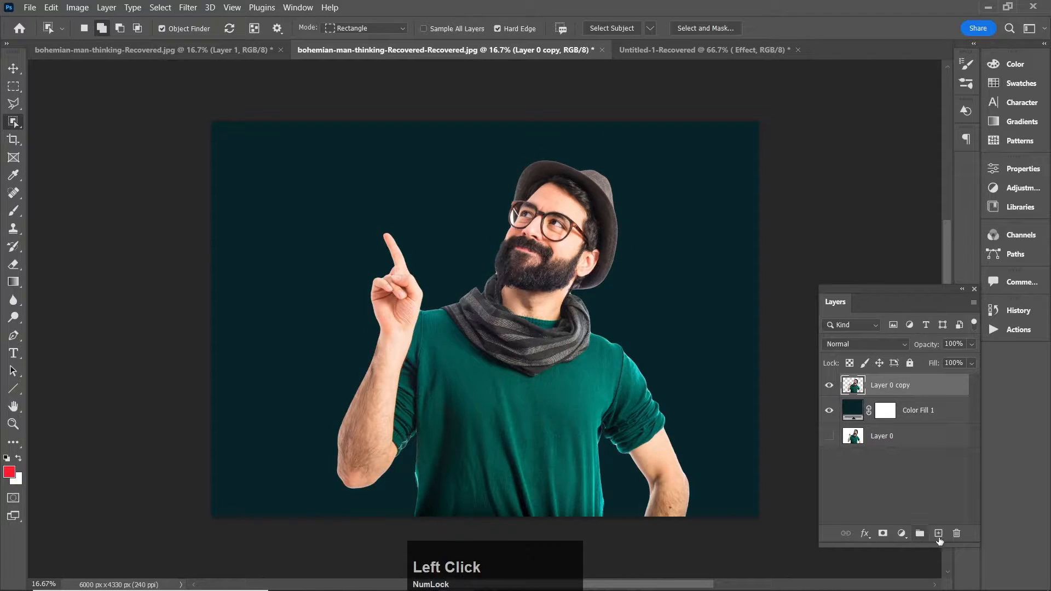
{"action": "left_click", "coordinate": [938, 533]}
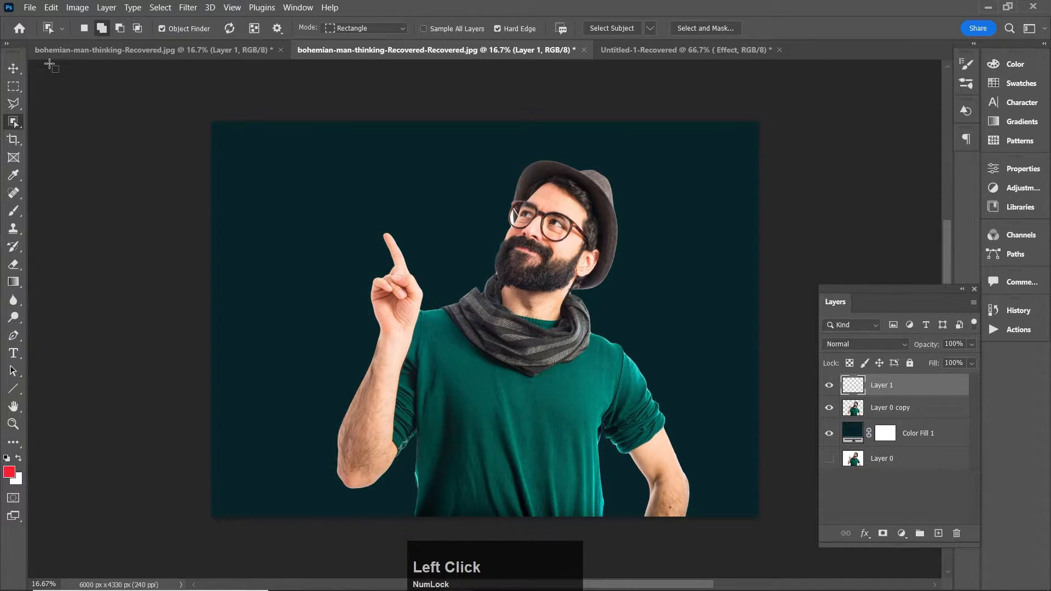
{"action": "left_click", "coordinate": [16, 212]}
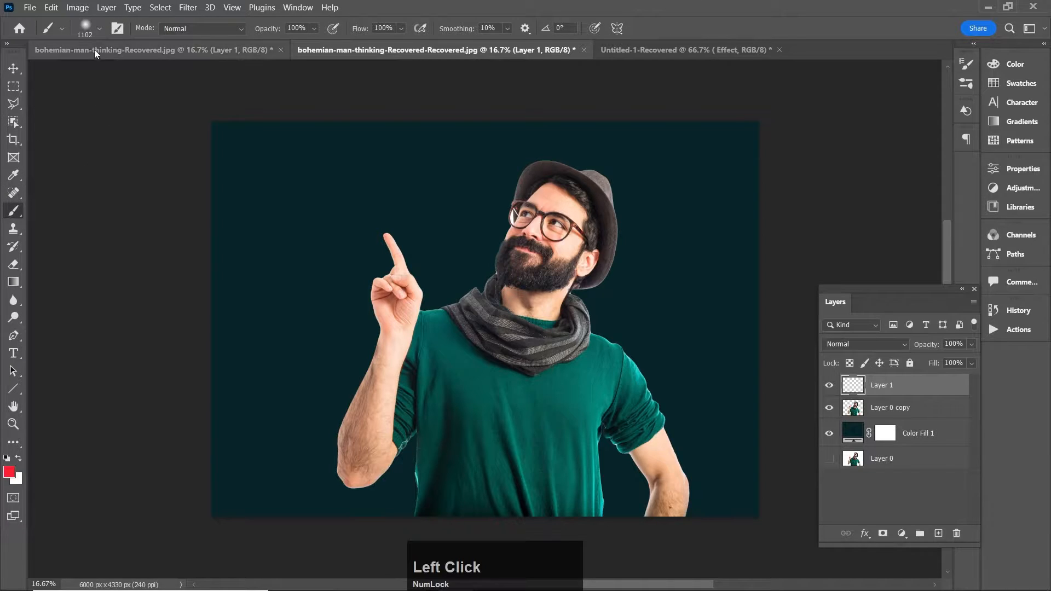
{"action": "left_click", "coordinate": [99, 29]}
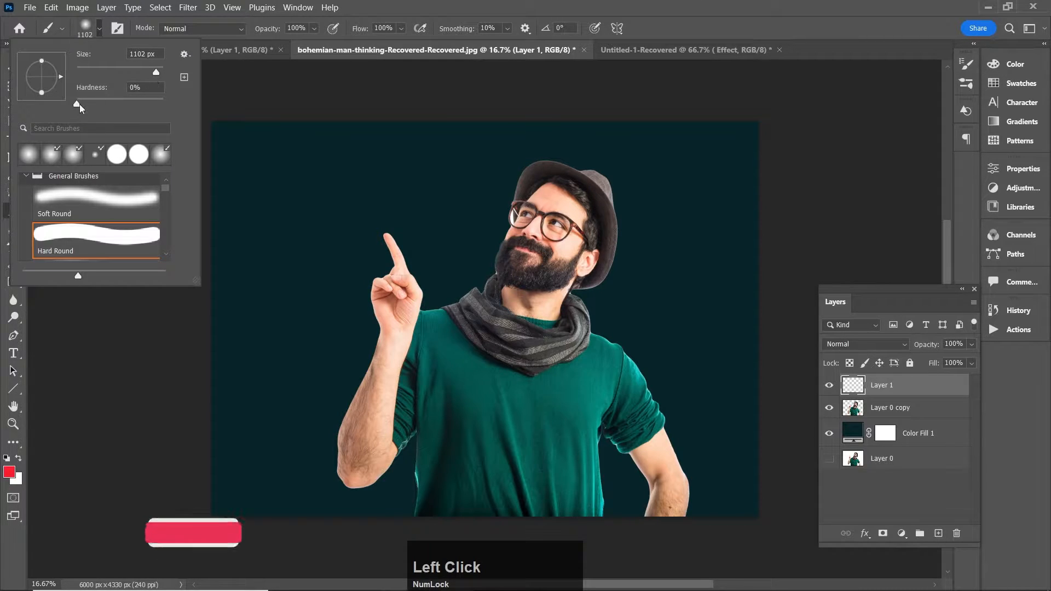
{"action": "left_click", "coordinate": [76, 104]}
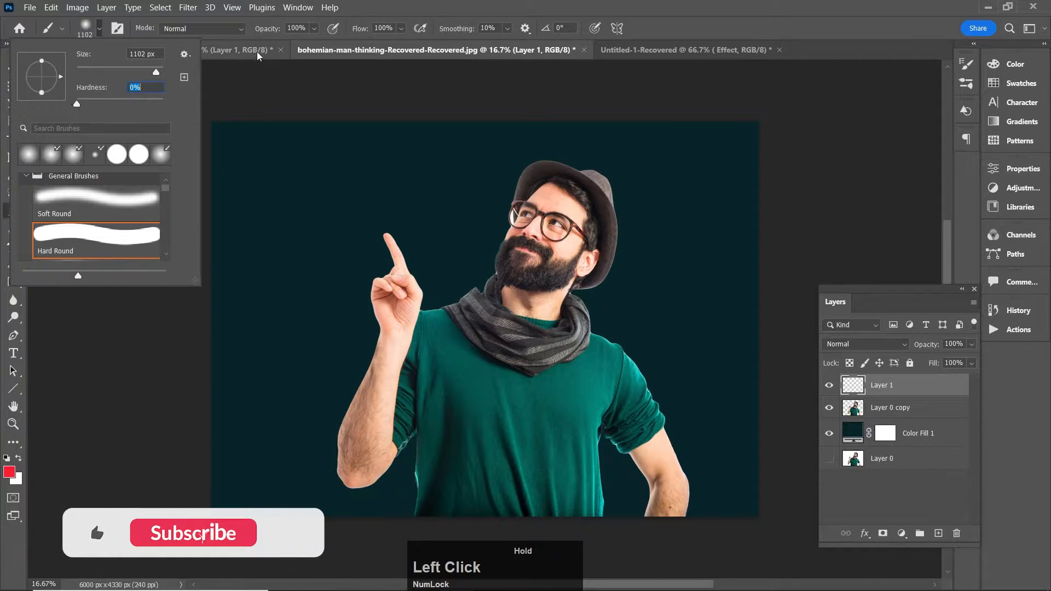
{"action": "left_click", "coordinate": [314, 29]}
{"action": "left_click_drag", "start_coordinate": [328, 46], "coordinate": [319, 46]}
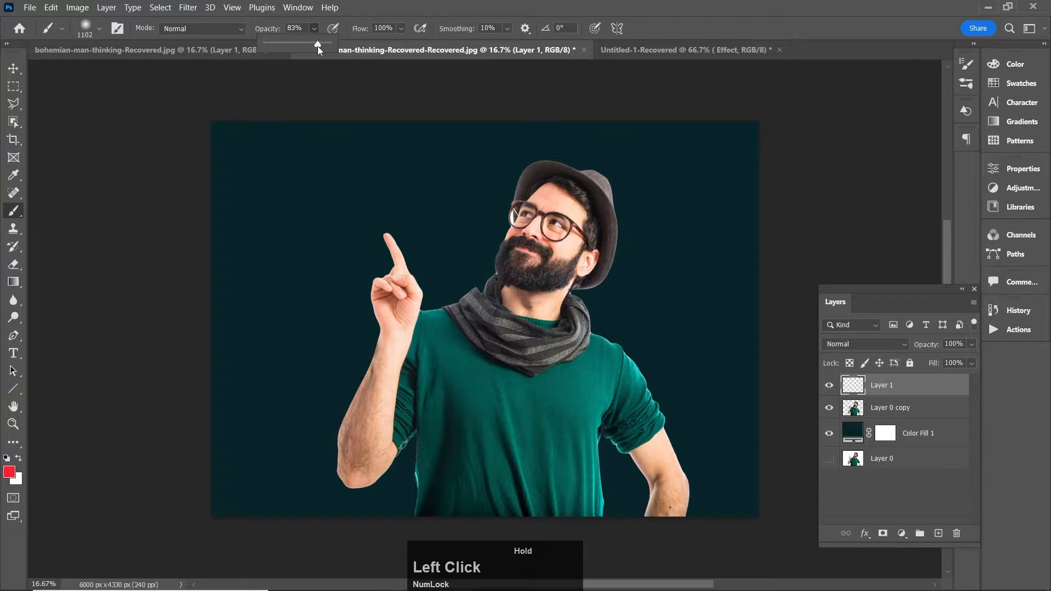
{"action": "left_click", "coordinate": [402, 28]}
{"action": "left_click_drag", "start_coordinate": [417, 43], "coordinate": [386, 46]}
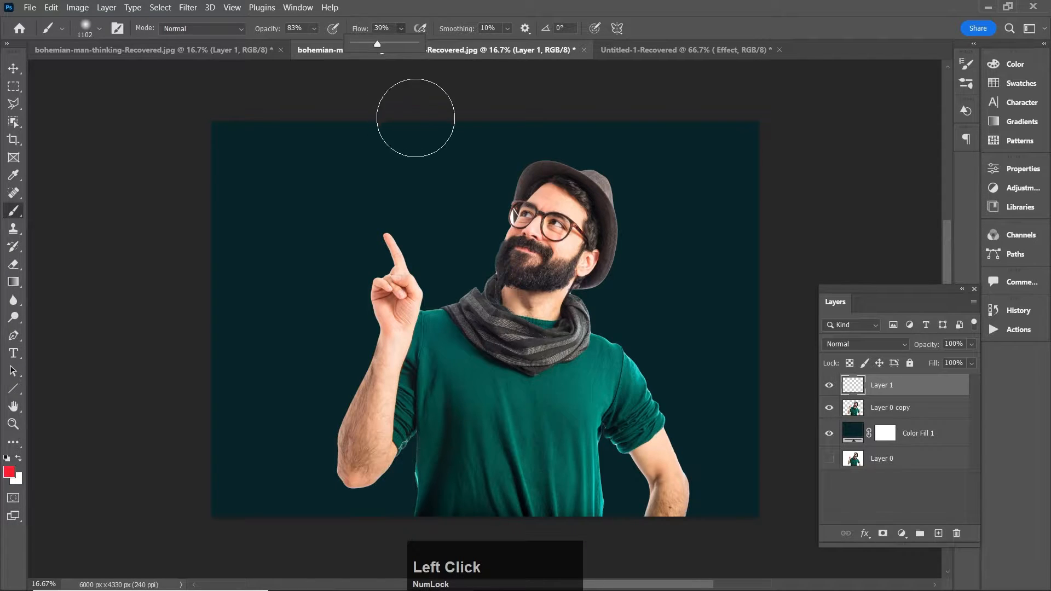
Step: Paint broad soft strokes in red fd1228 over the hat, the front of the face, the shoulder and the raised arm
{"action": "left_click", "coordinate": [8, 472]}
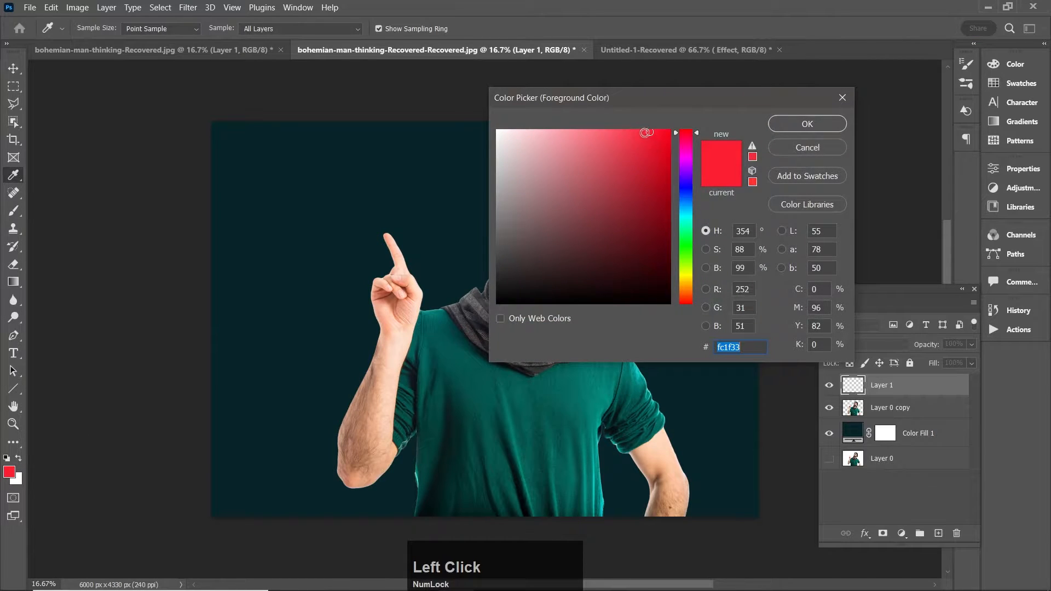
{"action": "left_click", "coordinate": [659, 131]}
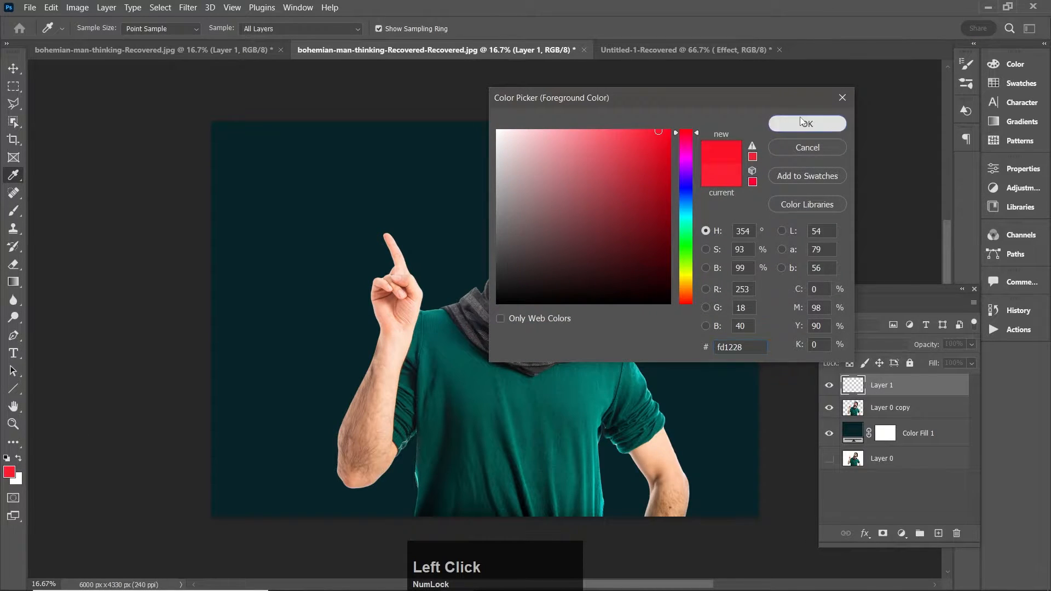
{"action": "left_click", "coordinate": [805, 123]}
{"action": "mouse_move", "coordinate": [526, 168]}
{"action": "left_mouse_down"}
{"action": "mouse_move", "coordinate": [486, 248]}
{"action": "mouse_move", "coordinate": [445, 302]}
{"action": "left_mouse_up"}
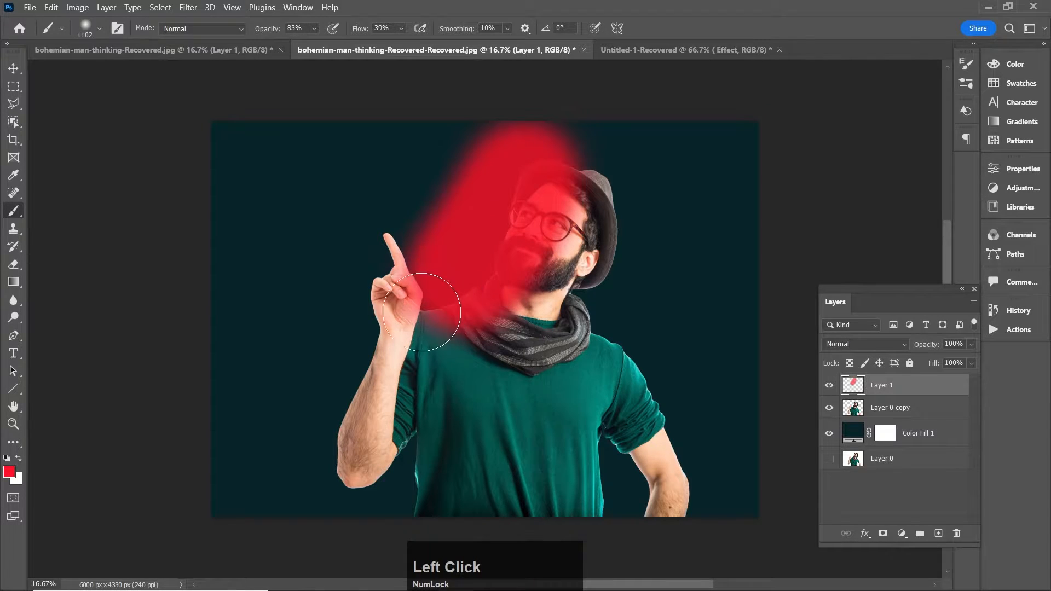
{"action": "mouse_move", "coordinate": [325, 284]}
{"action": "left_mouse_down"}
{"action": "mouse_move", "coordinate": [339, 434]}
{"action": "mouse_move", "coordinate": [366, 534]}
{"action": "mouse_move", "coordinate": [394, 487]}
{"action": "mouse_move", "coordinate": [412, 481]}
{"action": "left_mouse_up"}
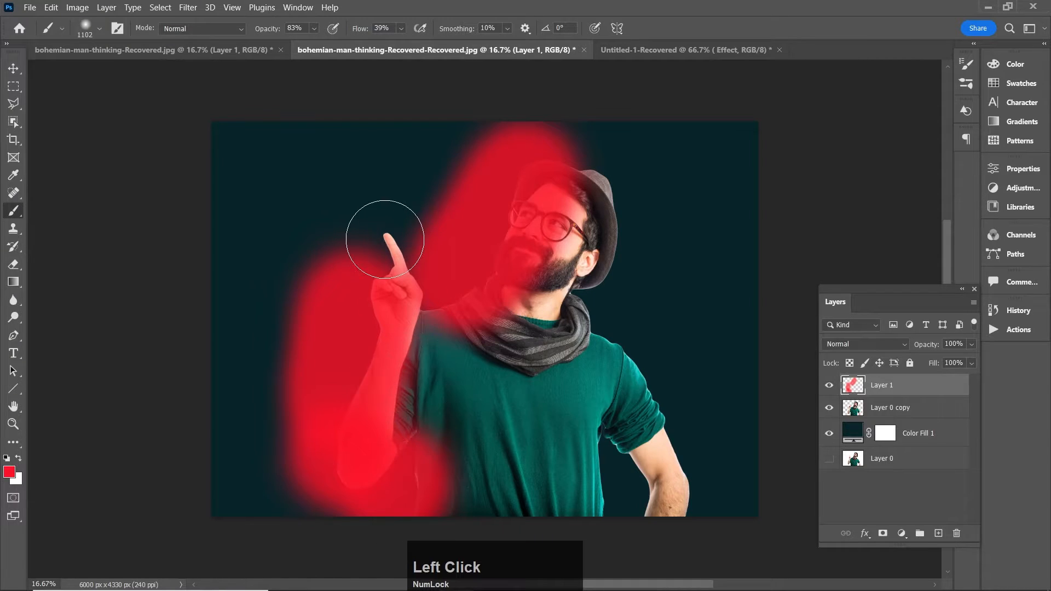
{"action": "mouse_move", "coordinate": [472, 253]}
{"action": "left_mouse_down"}
{"action": "mouse_move", "coordinate": [436, 319]}
{"action": "mouse_move", "coordinate": [531, 206]}
{"action": "mouse_move", "coordinate": [557, 199]}
{"action": "mouse_move", "coordinate": [554, 226]}
{"action": "left_mouse_up"}
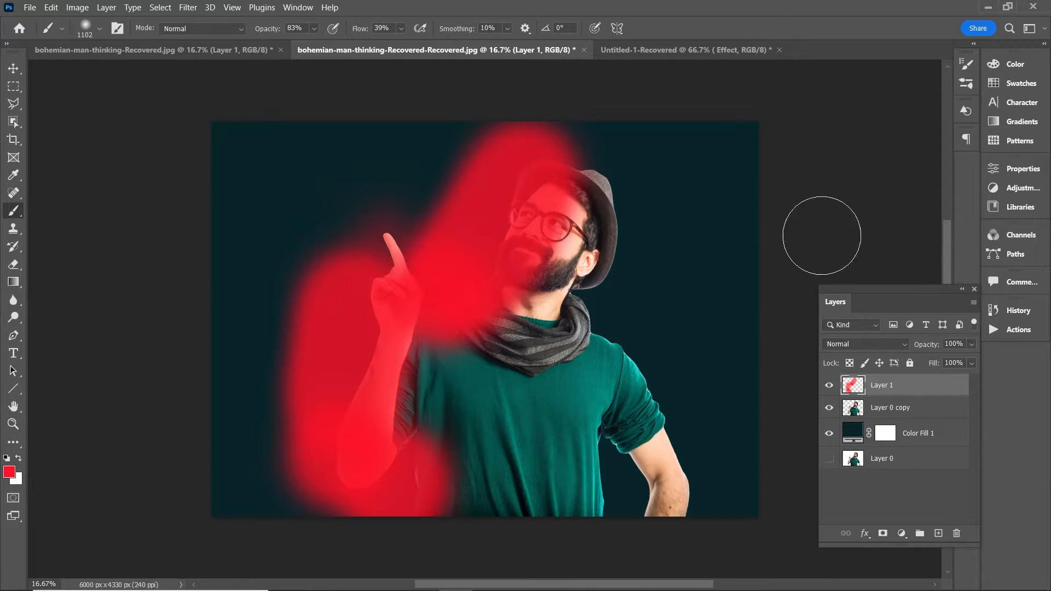
Step: Set the red paint layer's blend mode to Color and its opacity to 70%
{"action": "left_click", "coordinate": [905, 343]}
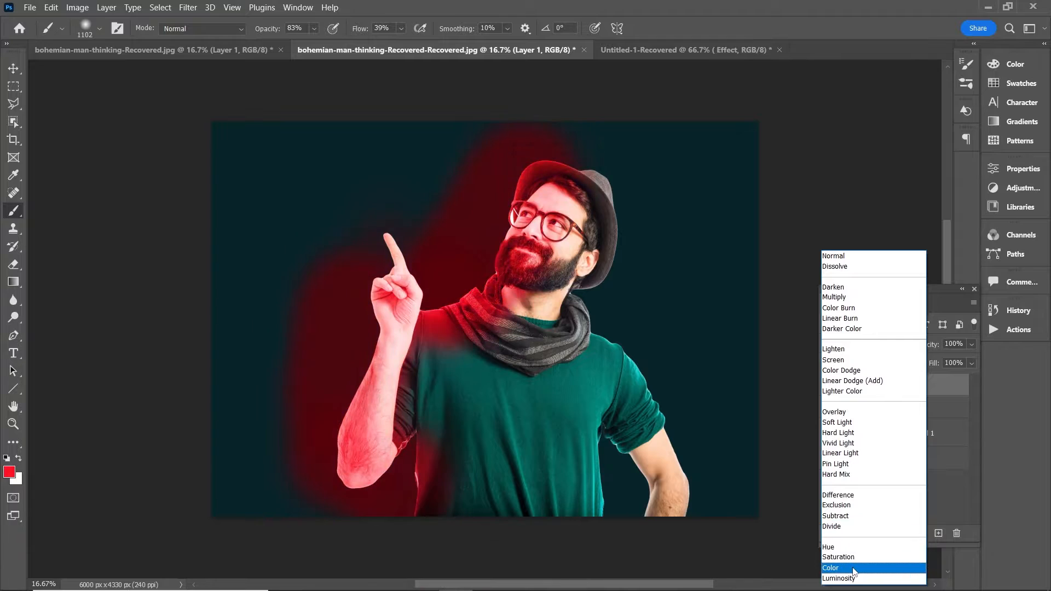
{"action": "left_click", "coordinate": [854, 569]}
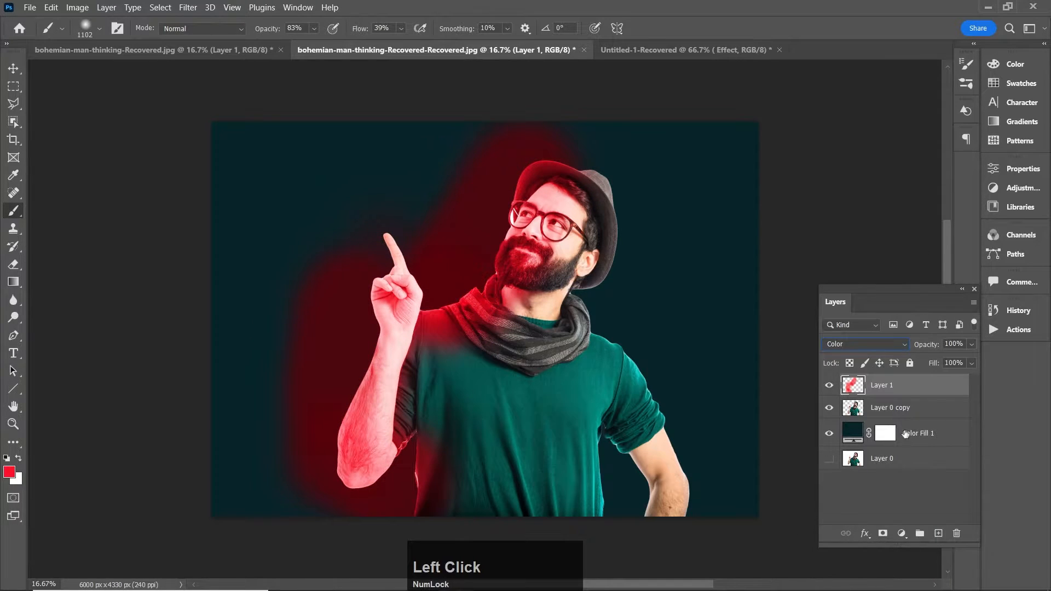
{"action": "left_click", "coordinate": [971, 343]}
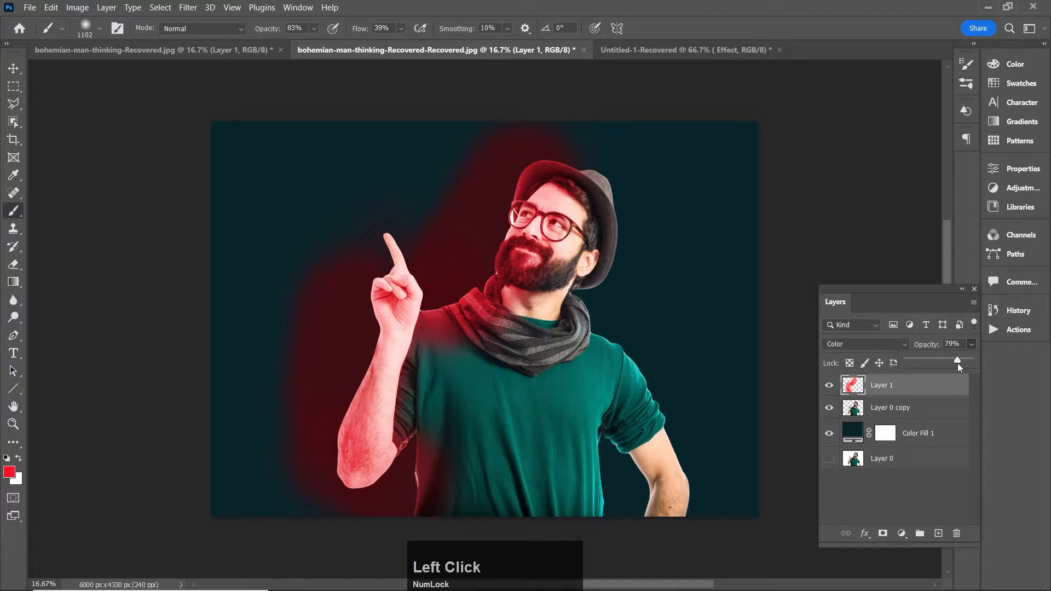
{"action": "left_click_drag", "start_coordinate": [957, 363], "coordinate": [950, 366]}
{"action": "left_click_drag", "start_coordinate": [951, 361], "coordinate": [953, 361]}
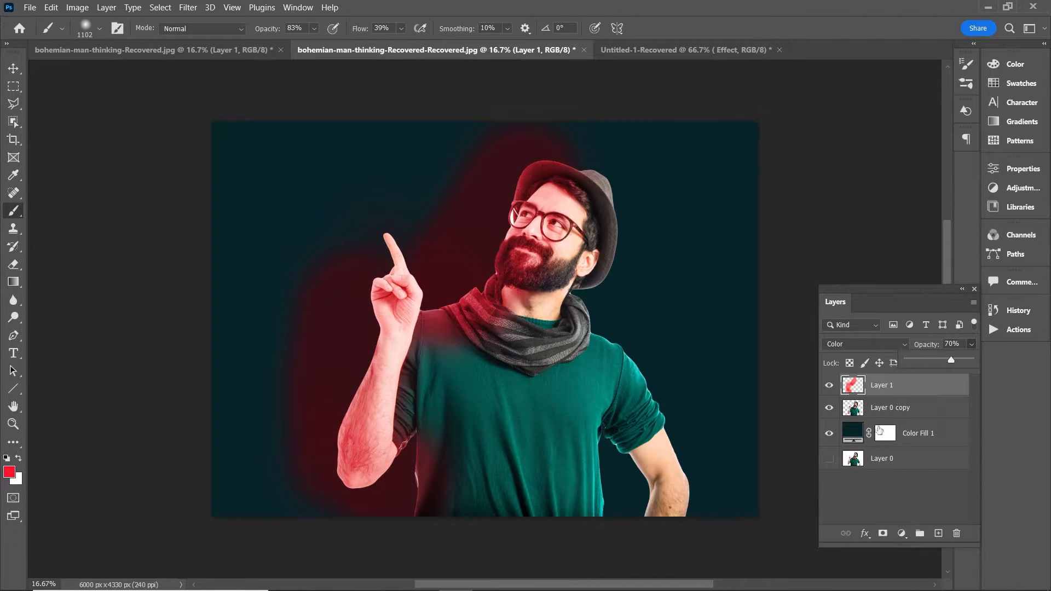
Step: Load the cut-out man's outline as a selection and mask the red paint layer with it
{"action": "left_click", "coordinate": [855, 410], "text": "ctrl"}
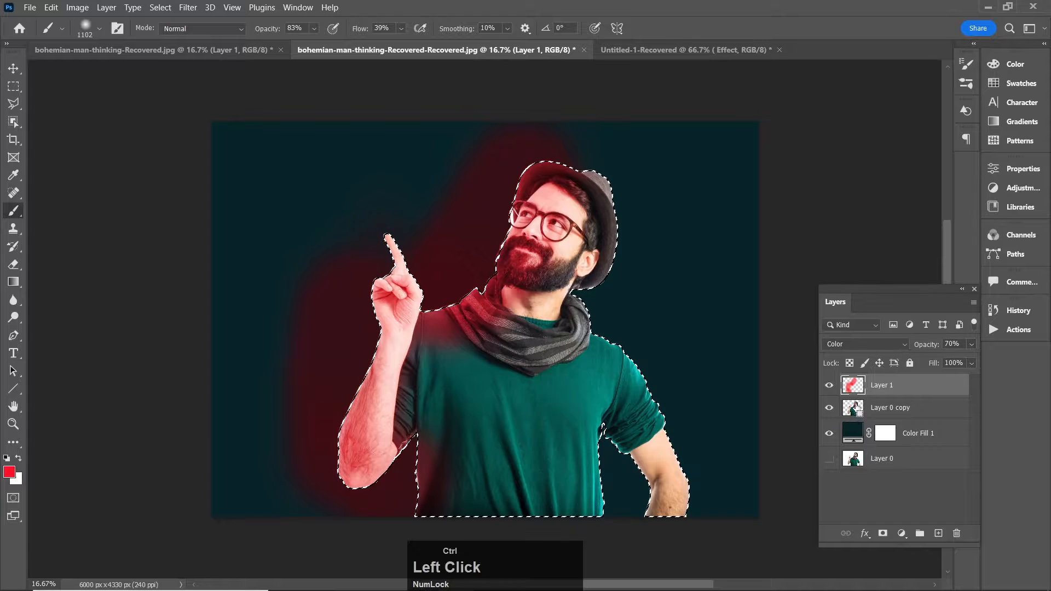
{"action": "left_click", "coordinate": [883, 533]}
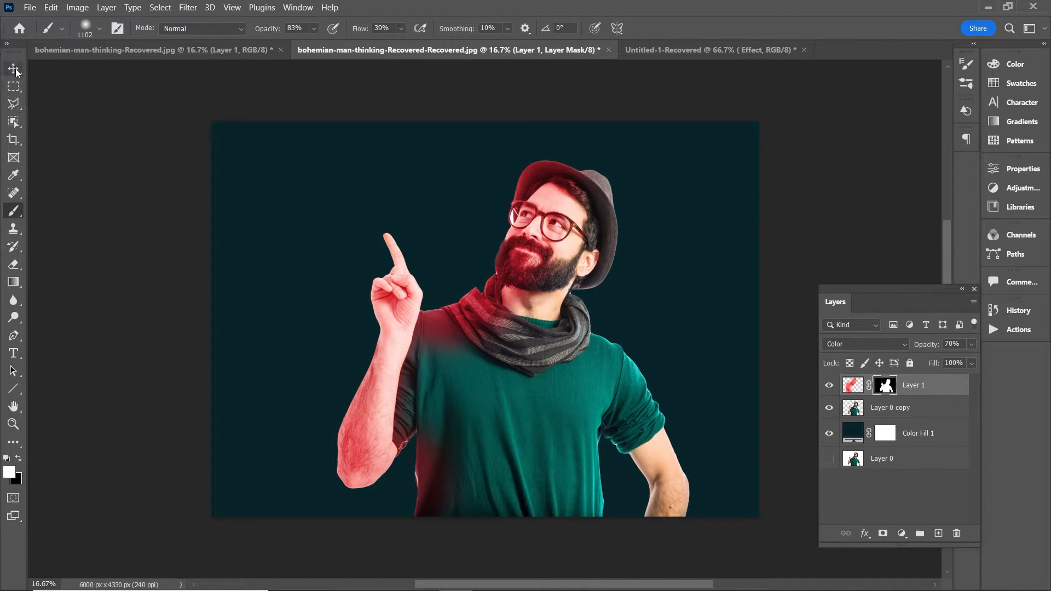
Step: Set the Eraser to 600 px and 45% opacity, and undo a test stroke across the scarf
{"action": "left_click", "coordinate": [14, 264]}
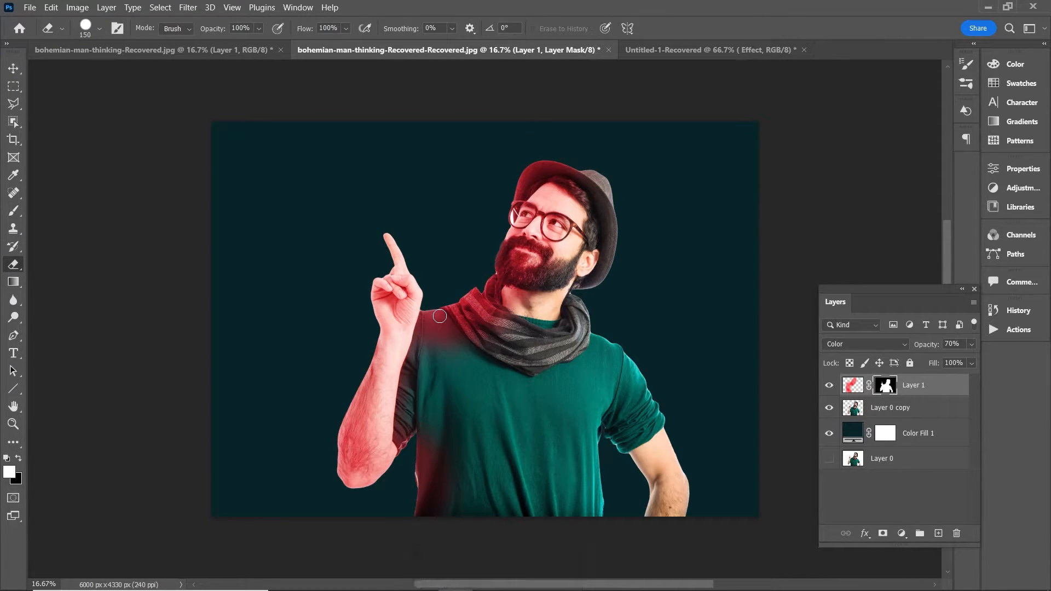
{"action": "key", "text": "bracketright"}
{"action": "key", "text": "bracketright"}
{"action": "key", "text": "bracketright"}
{"action": "key", "text": "bracketright"}
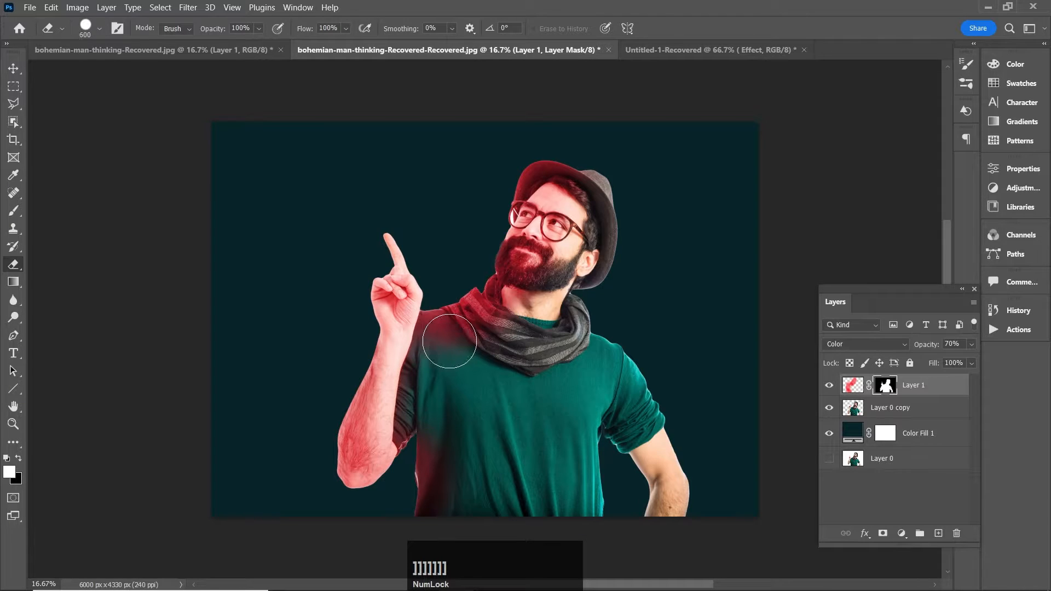
{"action": "left_click", "coordinate": [258, 28]}
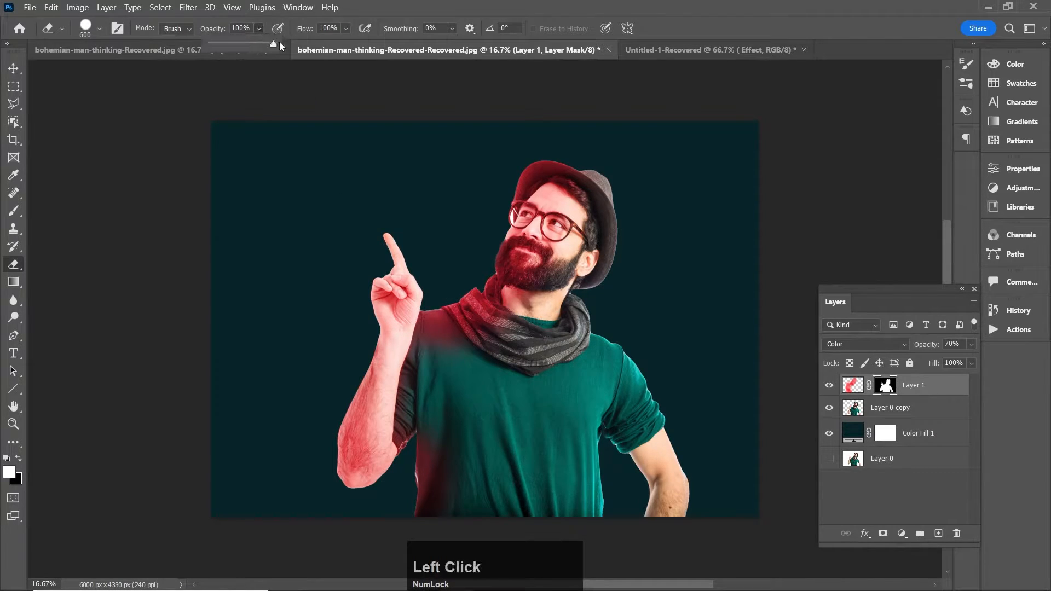
{"action": "left_click_drag", "start_coordinate": [277, 43], "coordinate": [265, 46]}
{"action": "mouse_move", "coordinate": [467, 298]}
{"action": "left_mouse_down"}
{"action": "mouse_move", "coordinate": [480, 366]}
{"action": "mouse_move", "coordinate": [450, 350]}
{"action": "mouse_move", "coordinate": [510, 349]}
{"action": "left_mouse_up"}
{"action": "key", "text": "ctrl+z"}
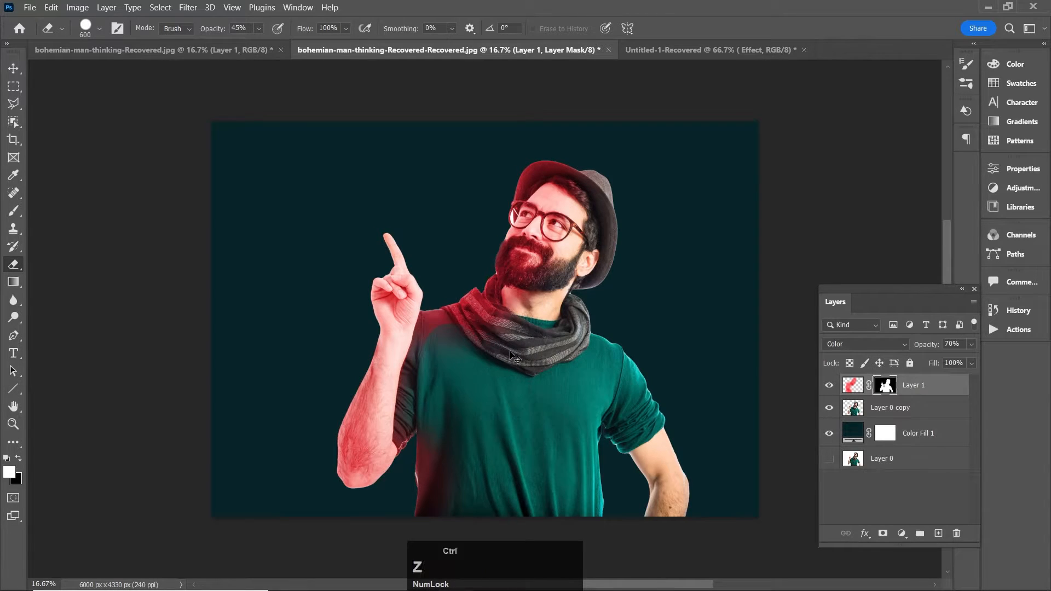
Step: Soften the Eraser's edge to minimum hardness and set its flow to 31%
{"action": "left_click", "coordinate": [97, 30]}
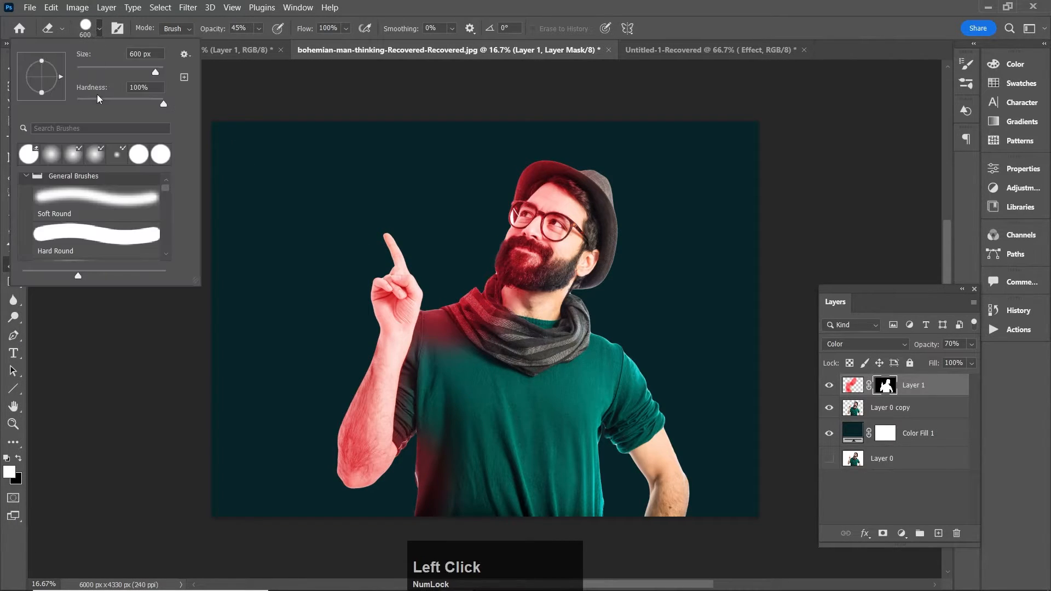
{"action": "left_click_drag", "start_coordinate": [151, 103], "coordinate": [76, 104]}
{"action": "left_click", "coordinate": [357, 84]}
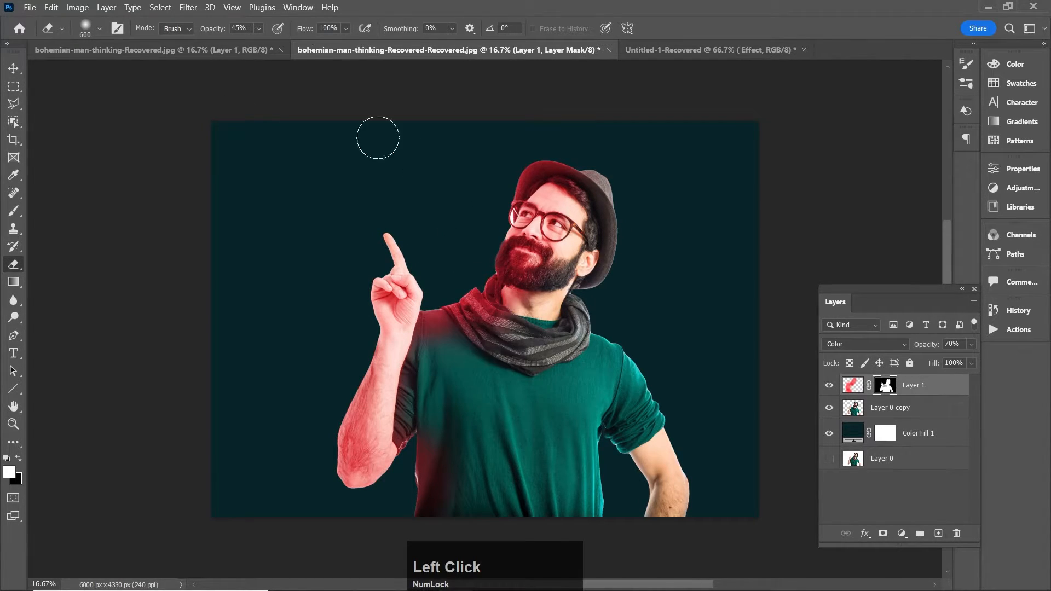
{"action": "left_click", "coordinate": [346, 30]}
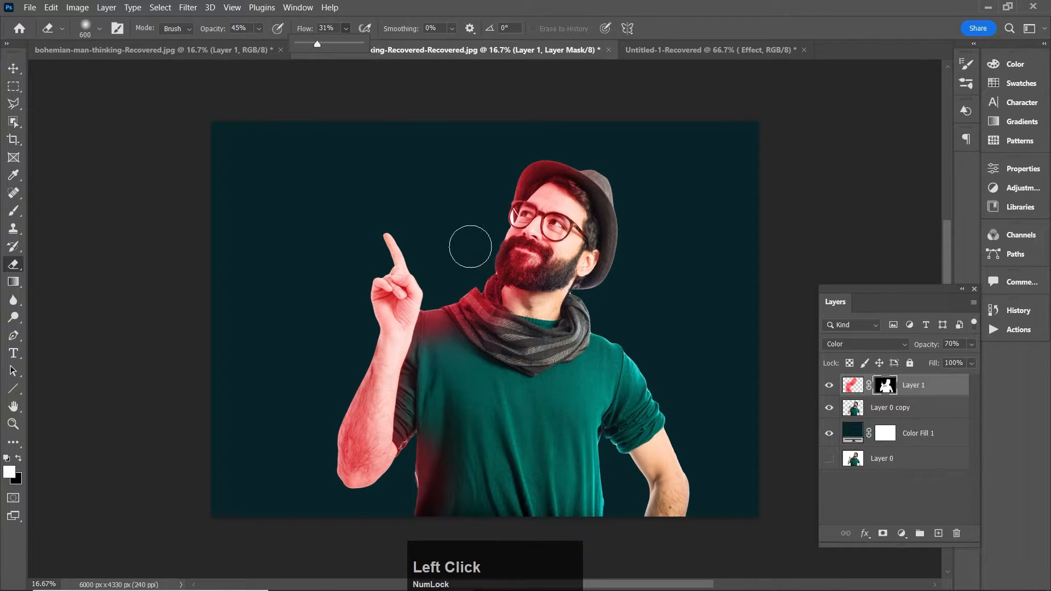
Step: Soften the red light by erasing gently on the red layer's mask along the scarf, sleeve, raised hand and forearm
{"action": "left_click", "coordinate": [478, 328]}
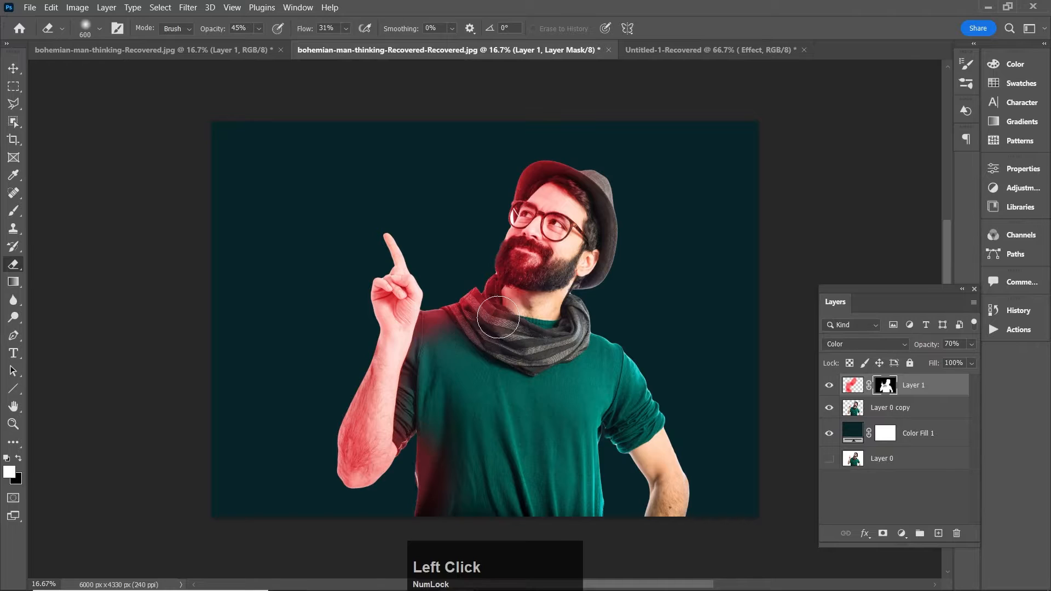
{"action": "mouse_move", "coordinate": [498, 317]}
{"action": "left_mouse_down"}
{"action": "mouse_move", "coordinate": [496, 347]}
{"action": "mouse_move", "coordinate": [496, 316]}
{"action": "mouse_move", "coordinate": [490, 341]}
{"action": "mouse_move", "coordinate": [436, 332]}
{"action": "mouse_move", "coordinate": [487, 343]}
{"action": "mouse_move", "coordinate": [443, 440]}
{"action": "mouse_move", "coordinate": [446, 472]}
{"action": "mouse_move", "coordinate": [514, 428]}
{"action": "mouse_move", "coordinate": [500, 475]}
{"action": "mouse_move", "coordinate": [404, 371]}
{"action": "mouse_move", "coordinate": [370, 433]}
{"action": "mouse_move", "coordinate": [373, 398]}
{"action": "mouse_move", "coordinate": [361, 461]}
{"action": "mouse_move", "coordinate": [385, 441]}
{"action": "mouse_move", "coordinate": [373, 432]}
{"action": "mouse_move", "coordinate": [378, 441]}
{"action": "mouse_move", "coordinate": [390, 366]}
{"action": "mouse_move", "coordinate": [357, 478]}
{"action": "mouse_move", "coordinate": [390, 459]}
{"action": "mouse_move", "coordinate": [374, 442]}
{"action": "mouse_move", "coordinate": [354, 466]}
{"action": "mouse_move", "coordinate": [373, 465]}
{"action": "mouse_move", "coordinate": [421, 368]}
{"action": "left_mouse_up"}
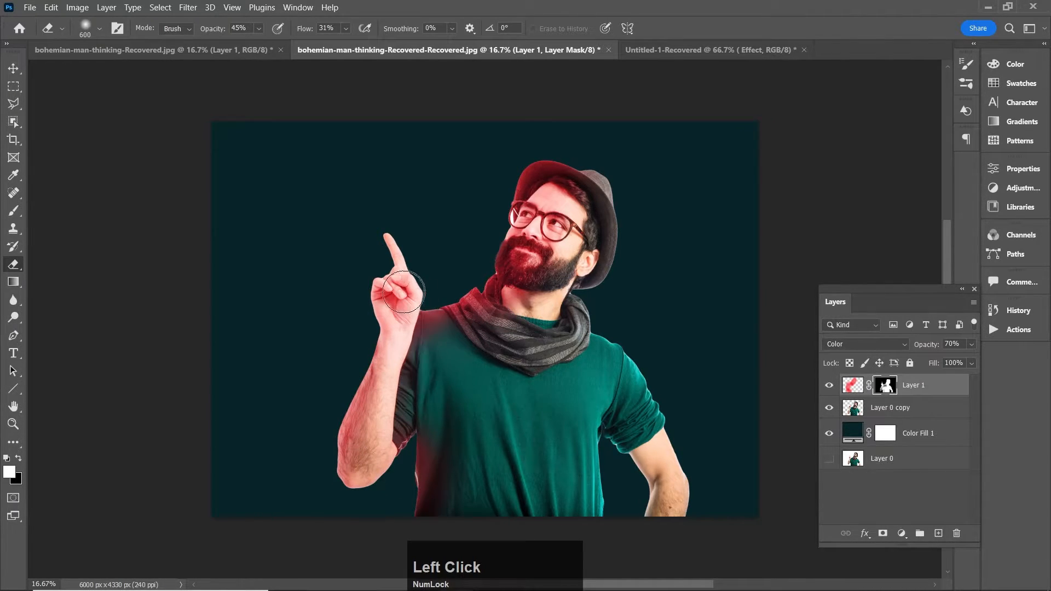
{"action": "mouse_move", "coordinate": [403, 291]}
{"action": "left_mouse_down"}
{"action": "mouse_move", "coordinate": [404, 370]}
{"action": "mouse_move", "coordinate": [394, 319]}
{"action": "mouse_move", "coordinate": [408, 339]}
{"action": "left_mouse_up"}
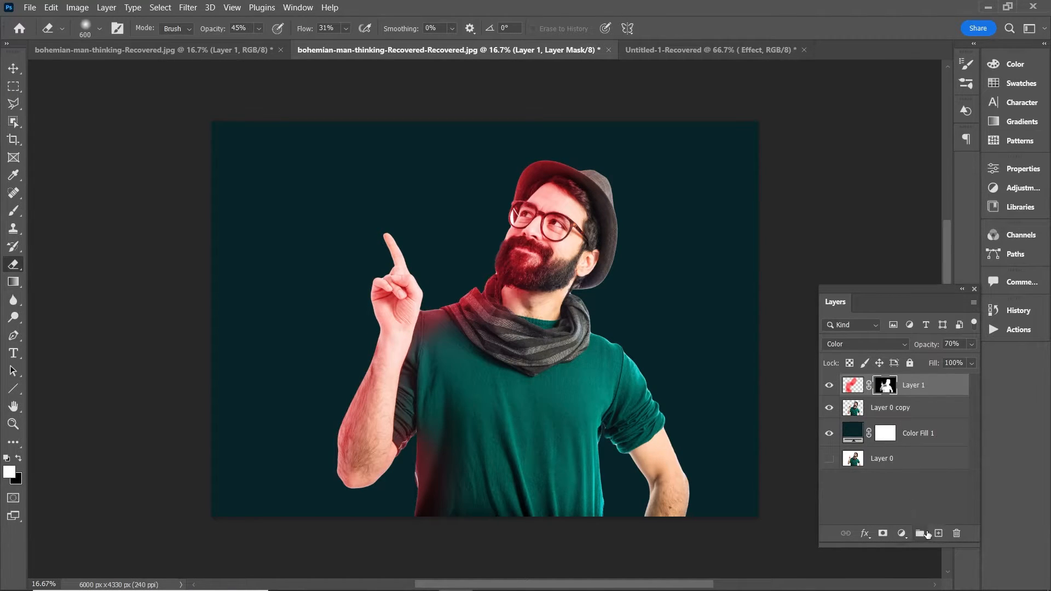
Step: Create a new layer above the red one and choose the Brush with bright blue #125ffd as foreground color
{"action": "left_click", "coordinate": [937, 533]}
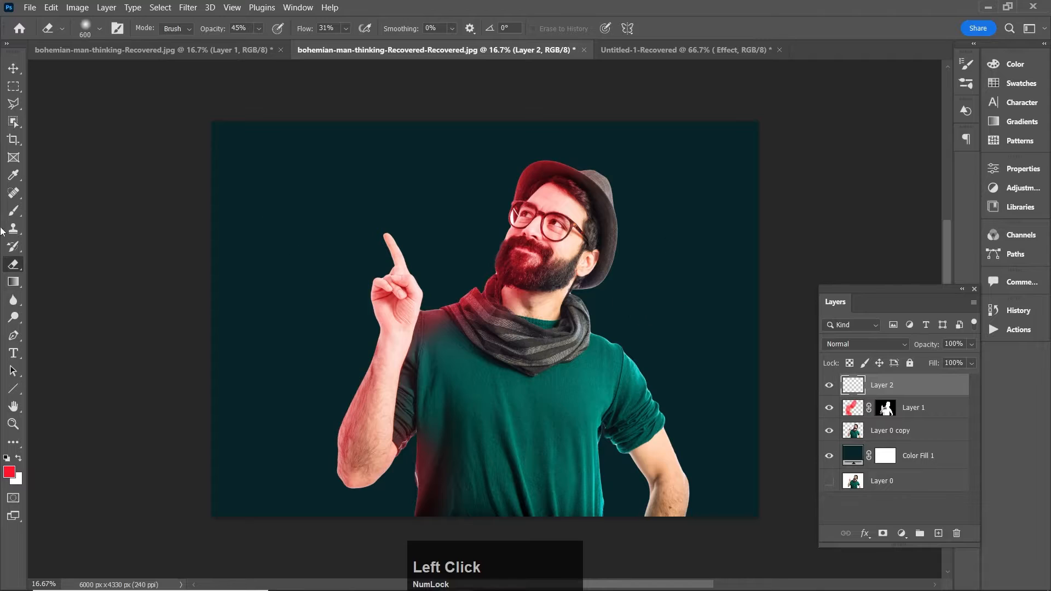
{"action": "key", "text": "Num_Lock"}
{"action": "left_click", "coordinate": [14, 212]}
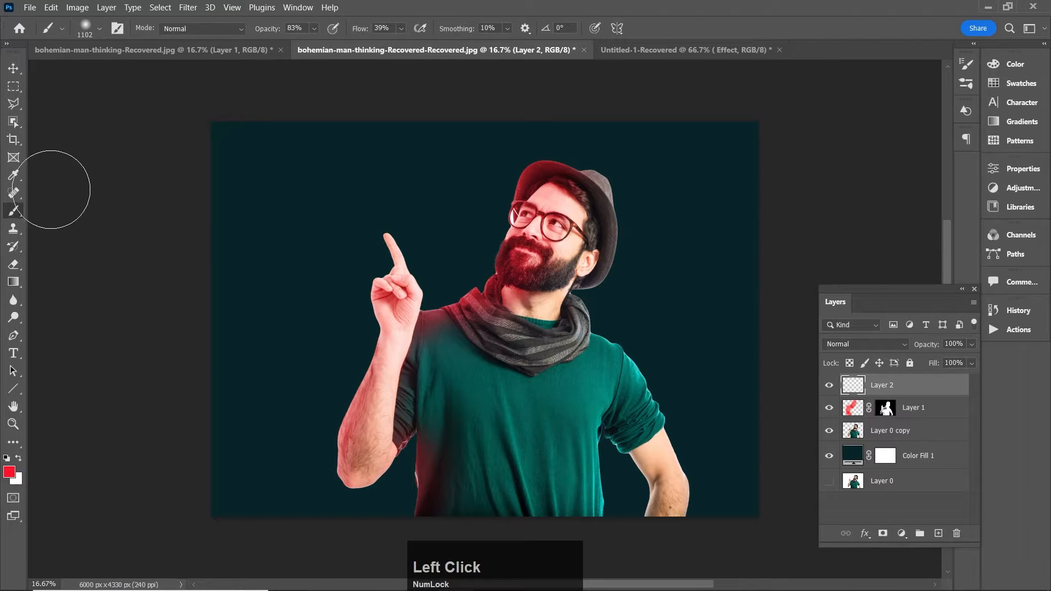
{"action": "left_click", "coordinate": [9, 472]}
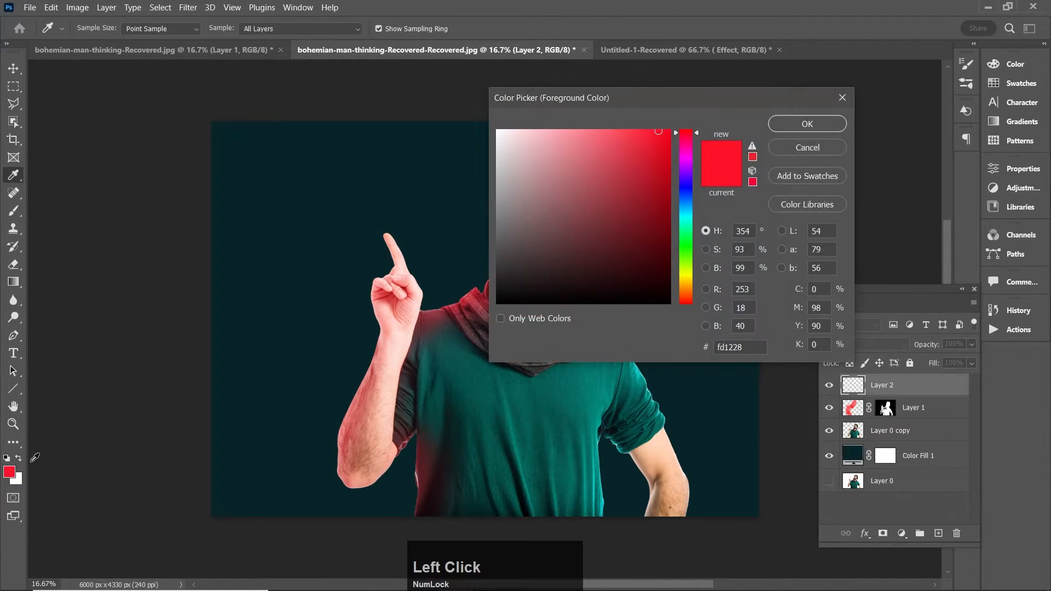
{"action": "left_click", "coordinate": [686, 196]}
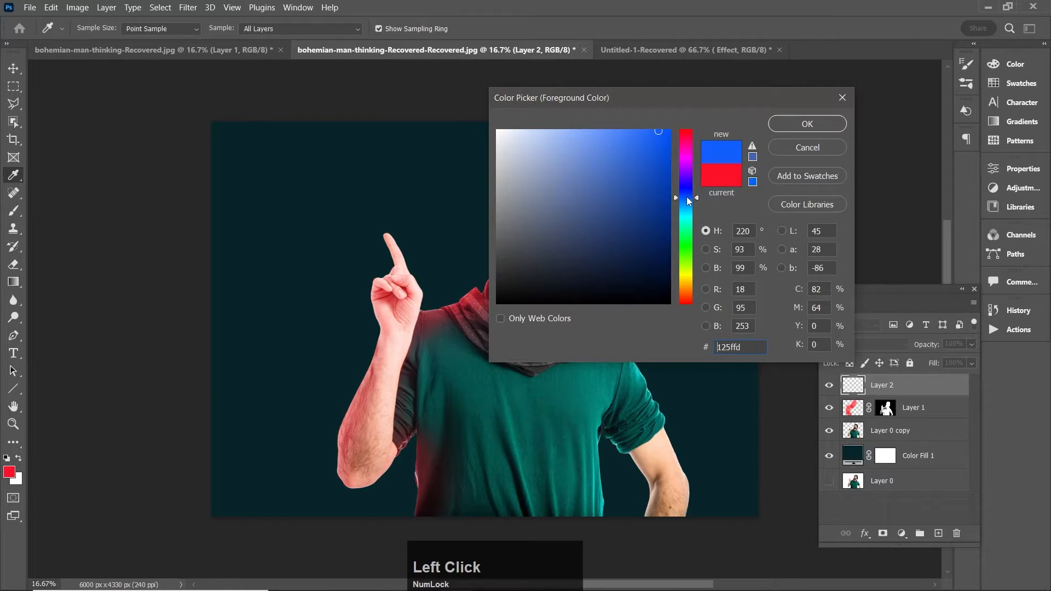
{"action": "left_click", "coordinate": [807, 125]}
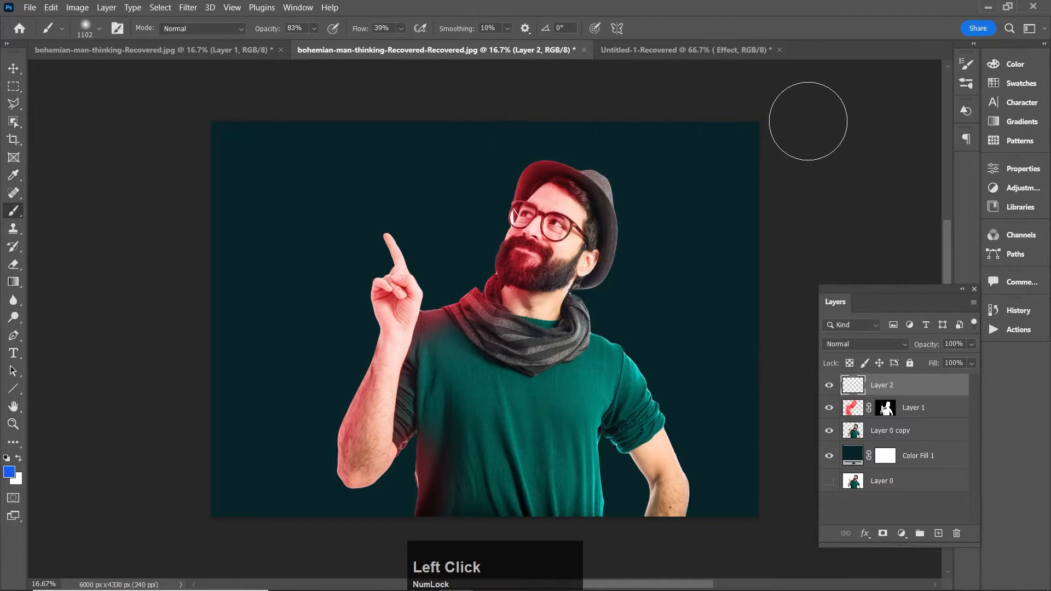
Step: Set the Brush flow to 35% and paint blue over the hat's back edge, ear, shoulder and bent arm
{"action": "left_click", "coordinate": [400, 29]}
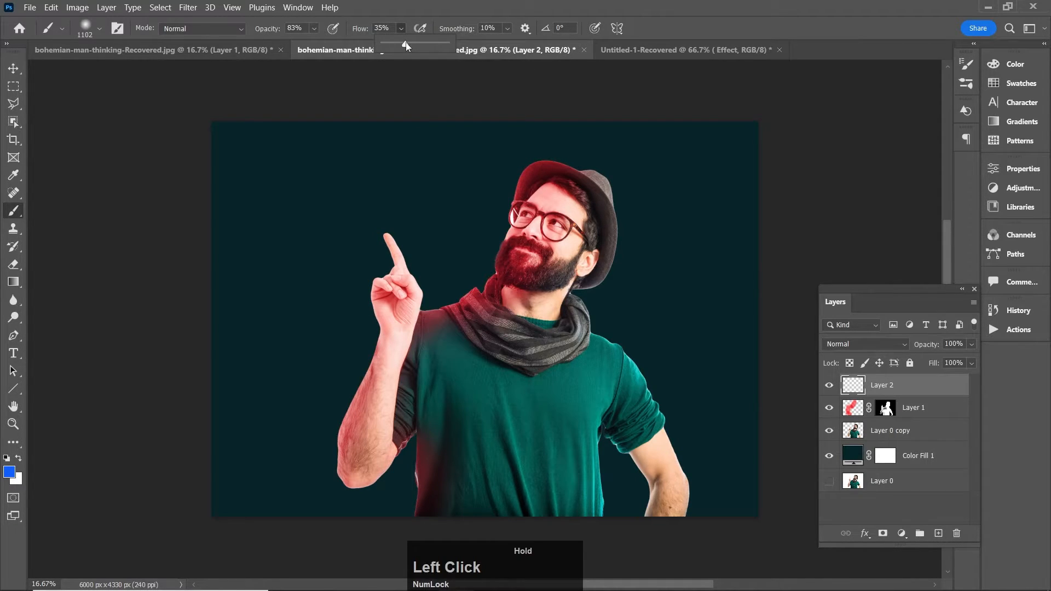
{"action": "left_click", "coordinate": [630, 206]}
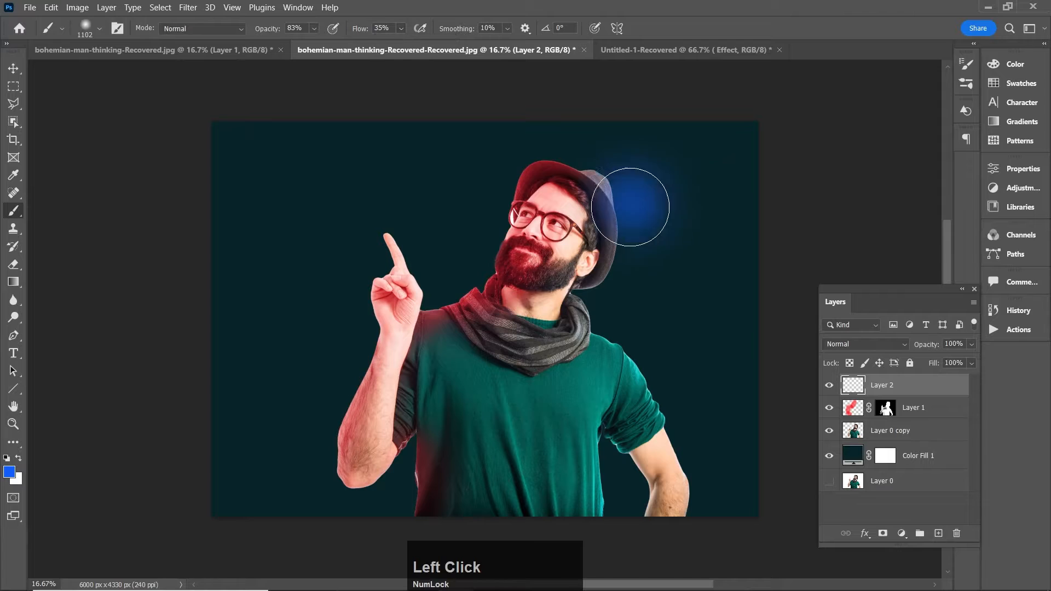
{"action": "mouse_move", "coordinate": [630, 207]}
{"action": "left_mouse_down"}
{"action": "mouse_move", "coordinate": [596, 307]}
{"action": "mouse_move", "coordinate": [664, 368]}
{"action": "mouse_move", "coordinate": [699, 446]}
{"action": "mouse_move", "coordinate": [684, 558]}
{"action": "mouse_move", "coordinate": [679, 548]}
{"action": "left_mouse_up"}
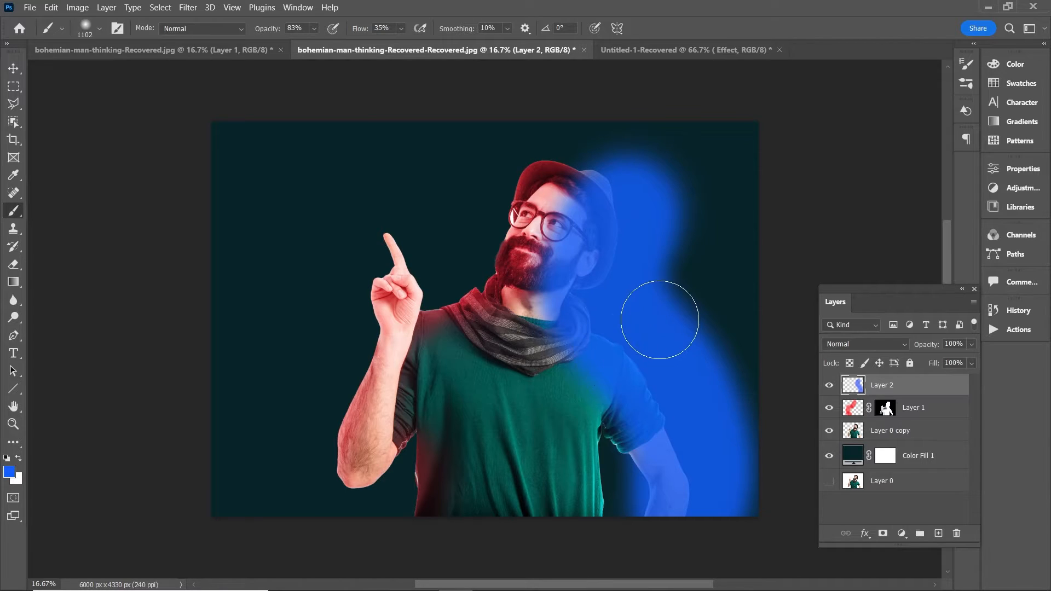
Step: Set the blue layer's blend mode to Color and opacity to 80%, and mask it with the cut-out man's outline
{"action": "left_click", "coordinate": [901, 346]}
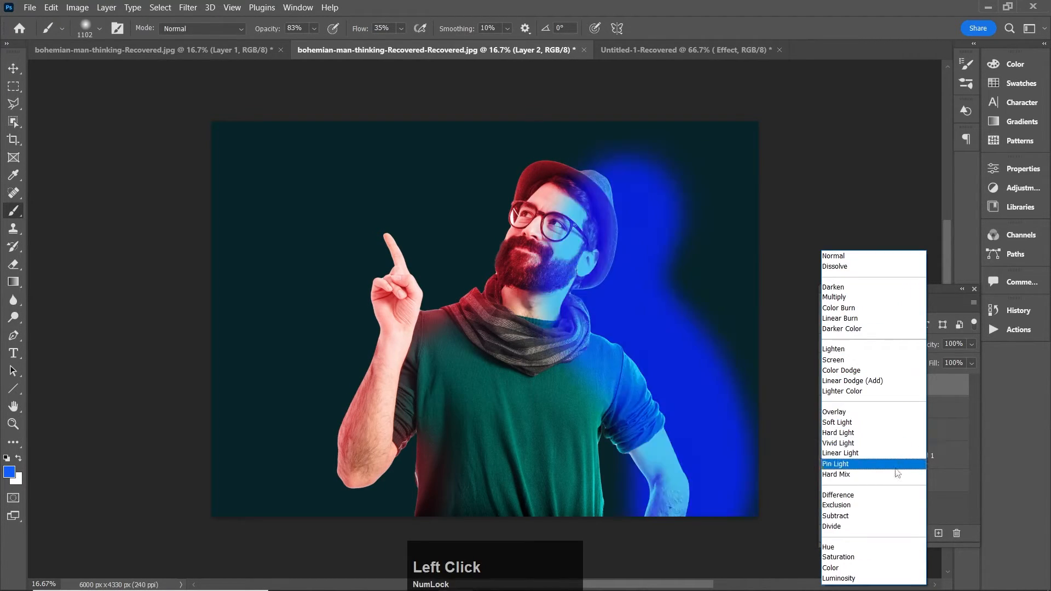
{"action": "left_click", "coordinate": [868, 568]}
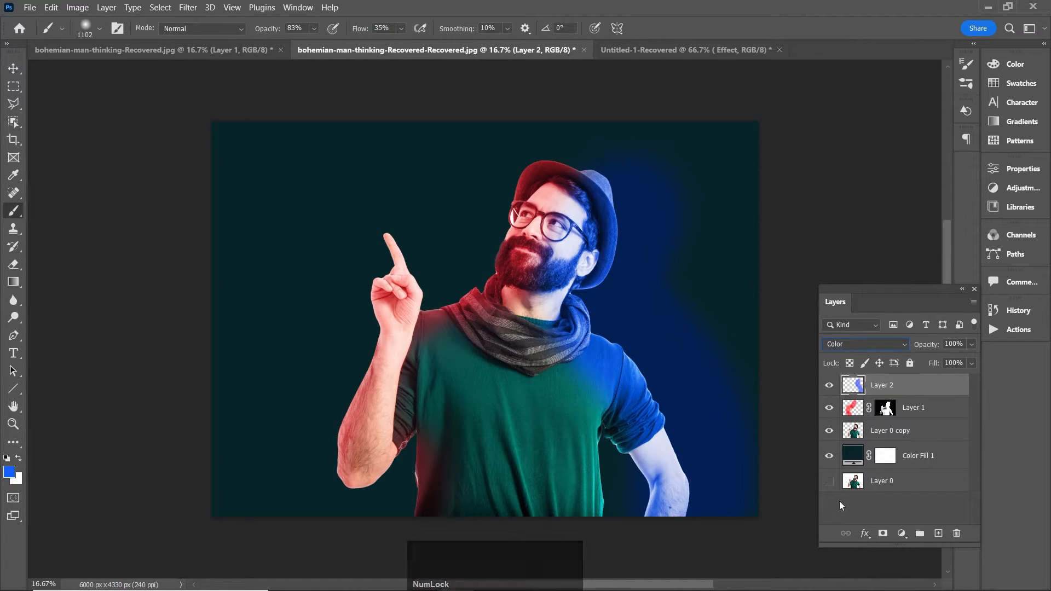
{"action": "left_click", "coordinate": [971, 346]}
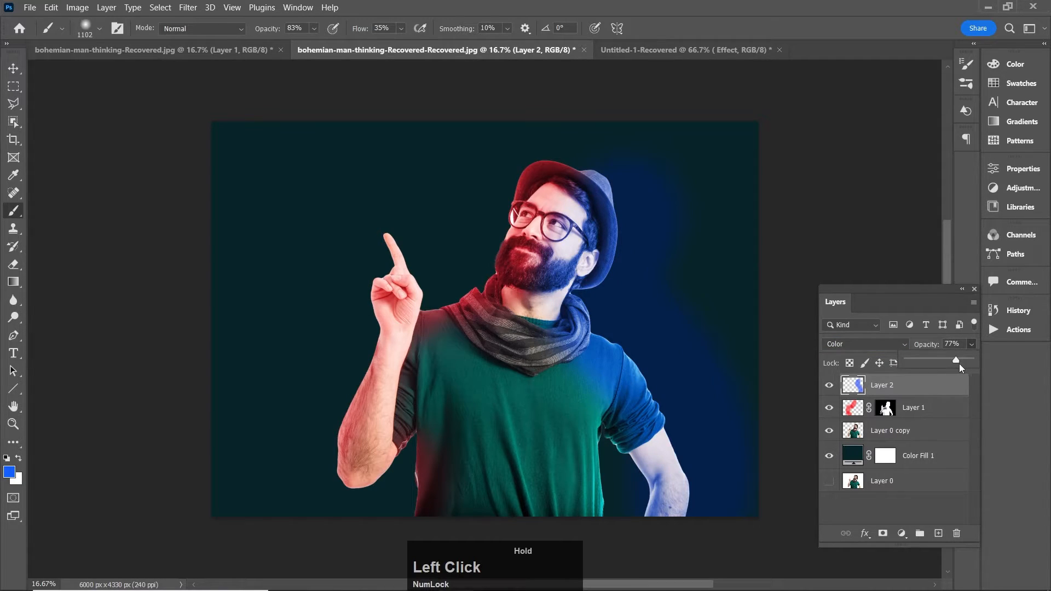
{"action": "left_click_drag", "start_coordinate": [958, 363], "coordinate": [958, 362]}
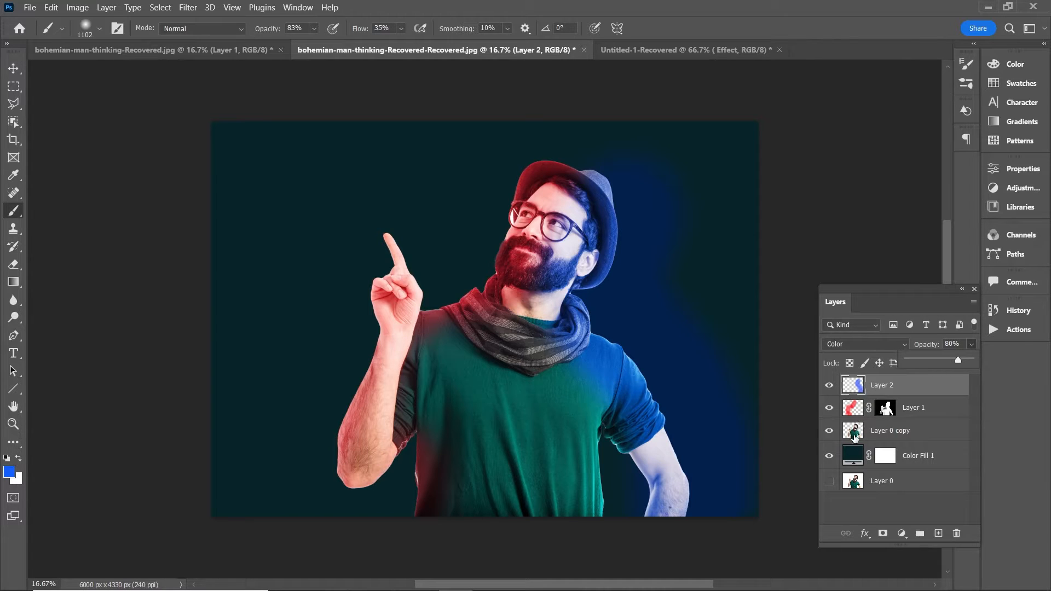
{"action": "left_click", "coordinate": [855, 437], "text": "ctrl"}
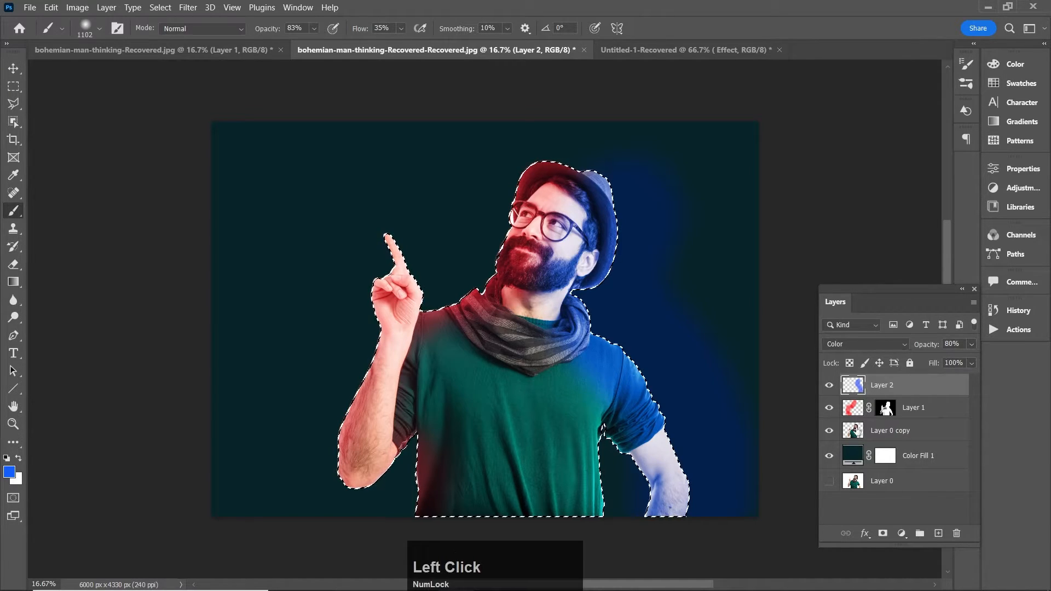
{"action": "left_click", "coordinate": [883, 534]}
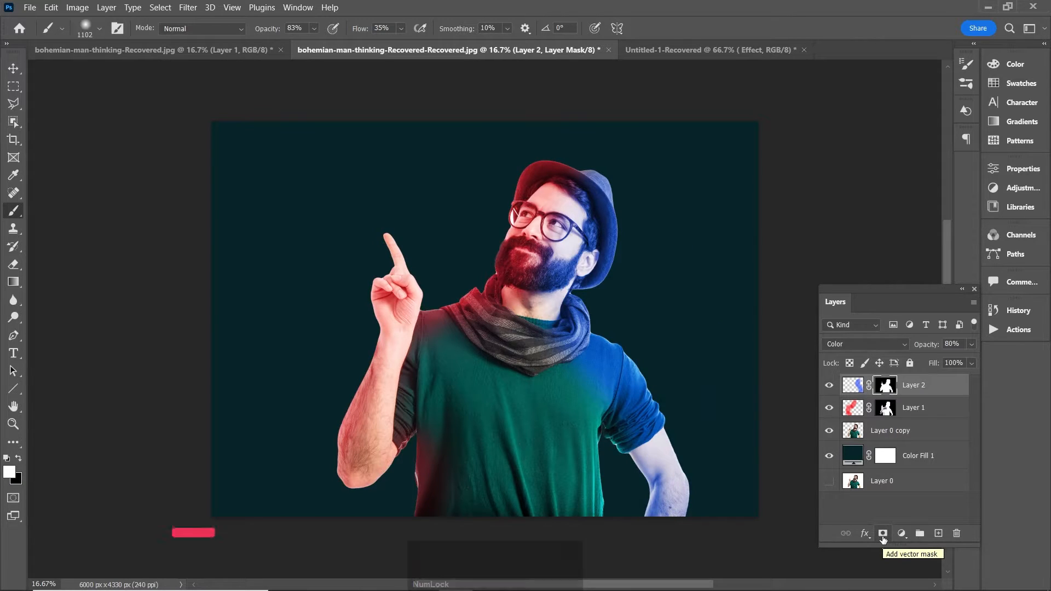
Step: Soften the blue light on its mask around the neck, shirt and bent arm, using the Eraser at 1000 px and then 500 px
{"action": "left_click", "coordinate": [13, 263]}
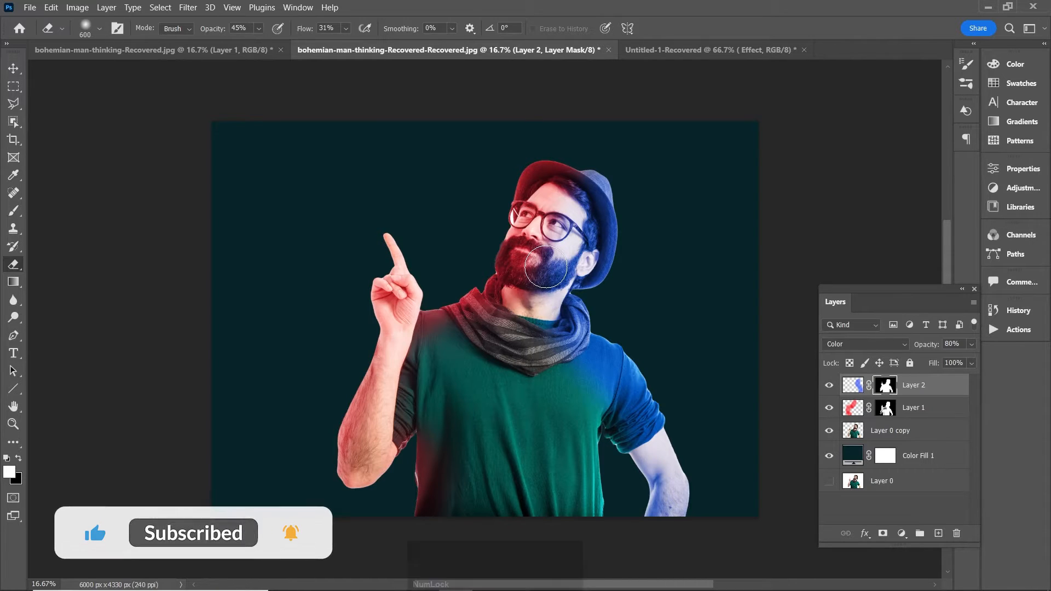
{"action": "key", "text": "bracketright"}
{"action": "key", "text": "bracketright"}
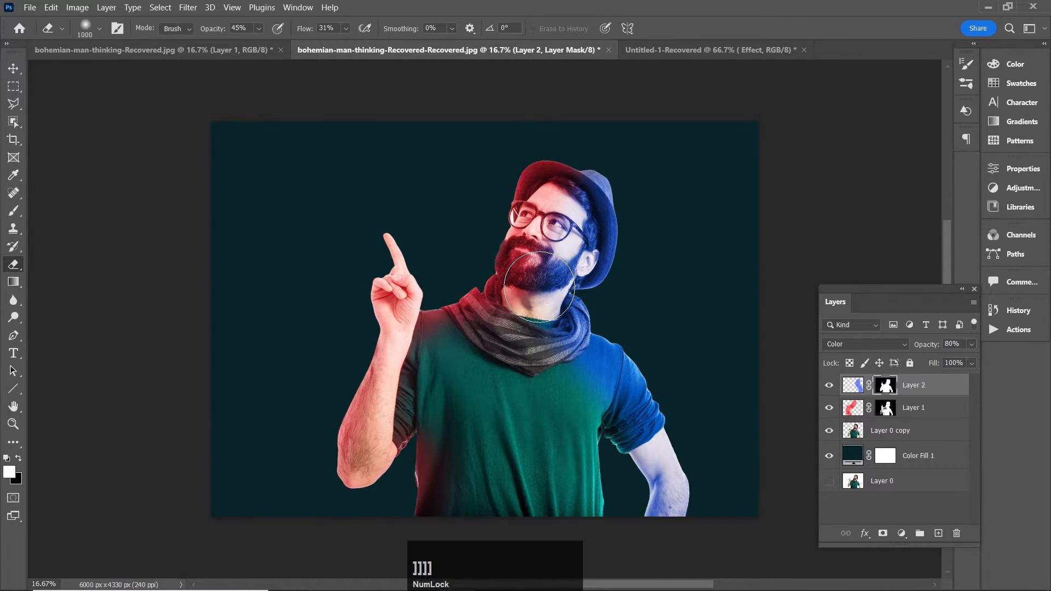
{"action": "left_click", "coordinate": [541, 287]}
{"action": "mouse_move", "coordinate": [573, 403]}
{"action": "left_mouse_down"}
{"action": "mouse_move", "coordinate": [617, 398]}
{"action": "mouse_move", "coordinate": [552, 367]}
{"action": "mouse_move", "coordinate": [607, 389]}
{"action": "mouse_move", "coordinate": [610, 401]}
{"action": "mouse_move", "coordinate": [571, 390]}
{"action": "mouse_move", "coordinate": [543, 331]}
{"action": "mouse_move", "coordinate": [630, 440]}
{"action": "mouse_move", "coordinate": [664, 461]}
{"action": "mouse_move", "coordinate": [638, 435]}
{"action": "mouse_move", "coordinate": [668, 478]}
{"action": "mouse_move", "coordinate": [663, 523]}
{"action": "left_mouse_up"}
{"action": "key", "text": "bracketleft"}
{"action": "key", "text": "bracketleft"}
{"action": "key", "text": "bracketleft"}
{"action": "key", "text": "bracketleft"}
{"action": "key", "text": "bracketleft"}
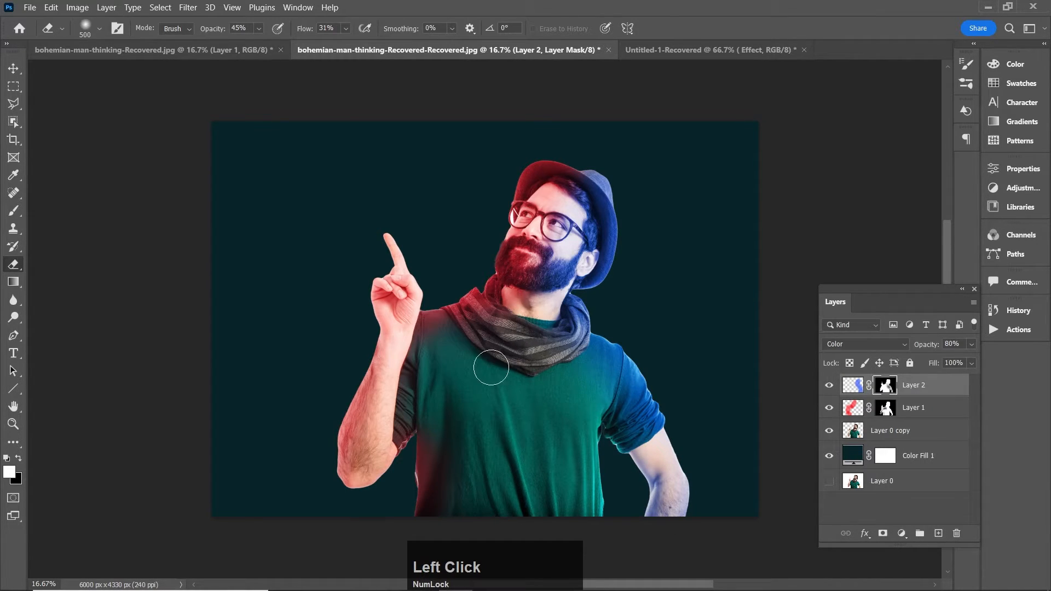
{"action": "left_click", "coordinate": [14, 68]}
{"action": "left_click_drag", "start_coordinate": [544, 448], "coordinate": [510, 448]}
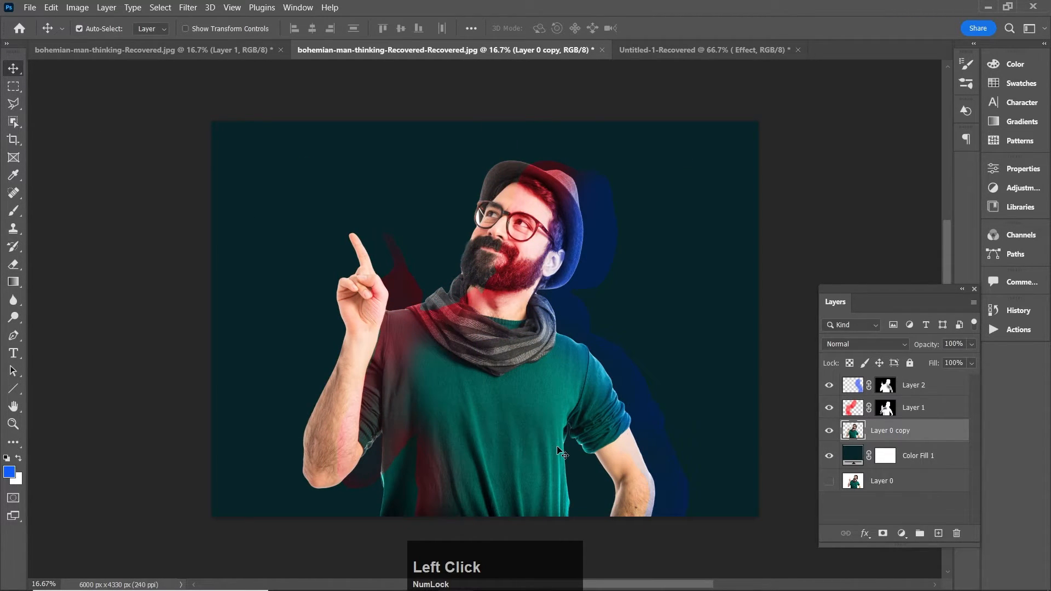
{"action": "key", "text": "ctrl+z"}
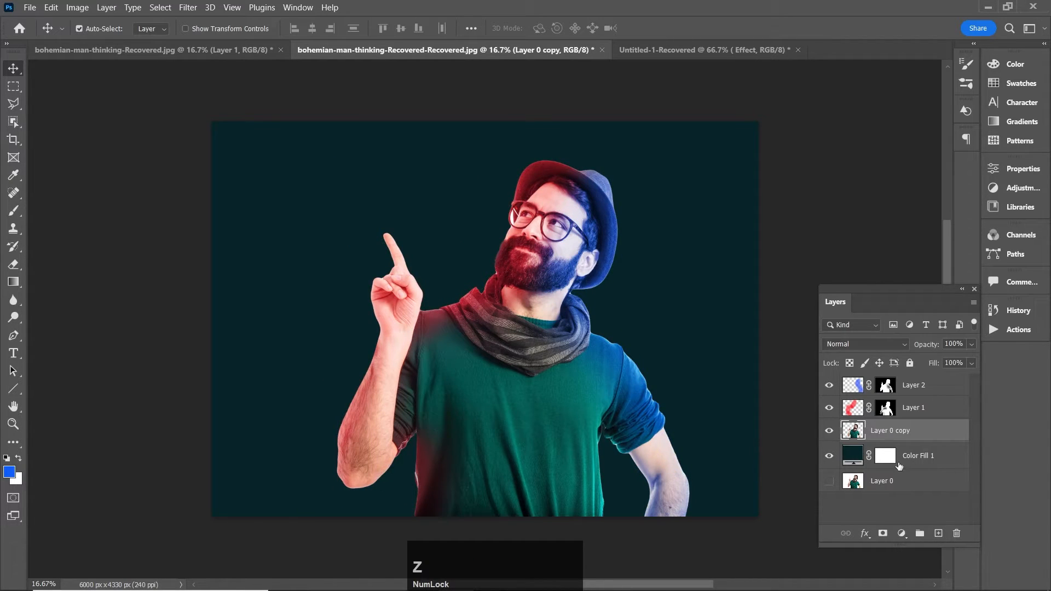
Step: Group the cut-out man with the red and blue light layers and collapse the group, undoing a test move
{"action": "left_click", "coordinate": [919, 389], "text": "shift"}
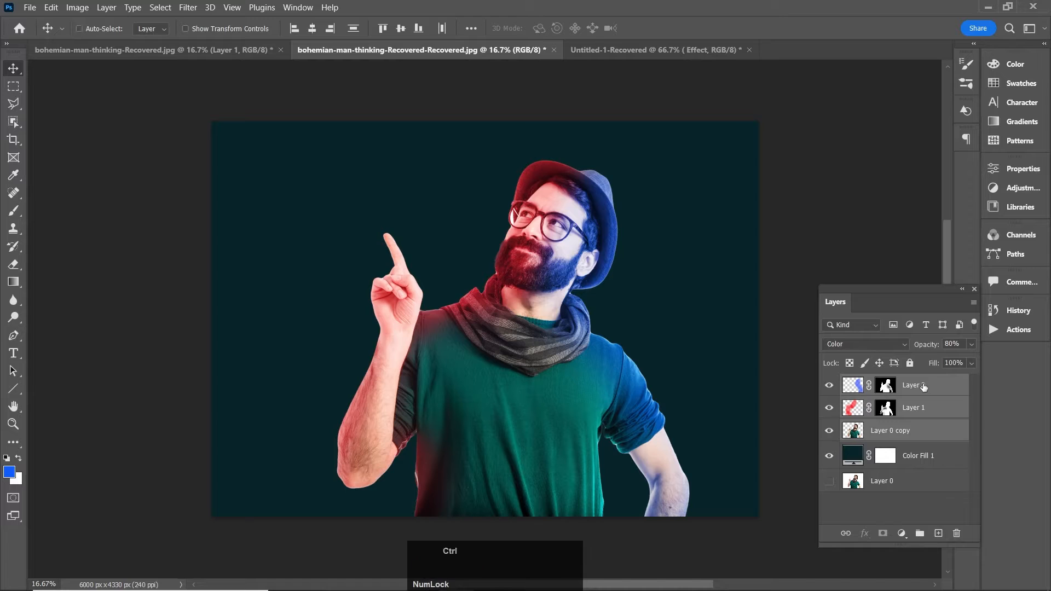
{"action": "key", "text": "ctrl+g"}
{"action": "left_click_drag", "start_coordinate": [565, 412], "coordinate": [513, 415]}
{"action": "key", "text": "ctrl+z"}
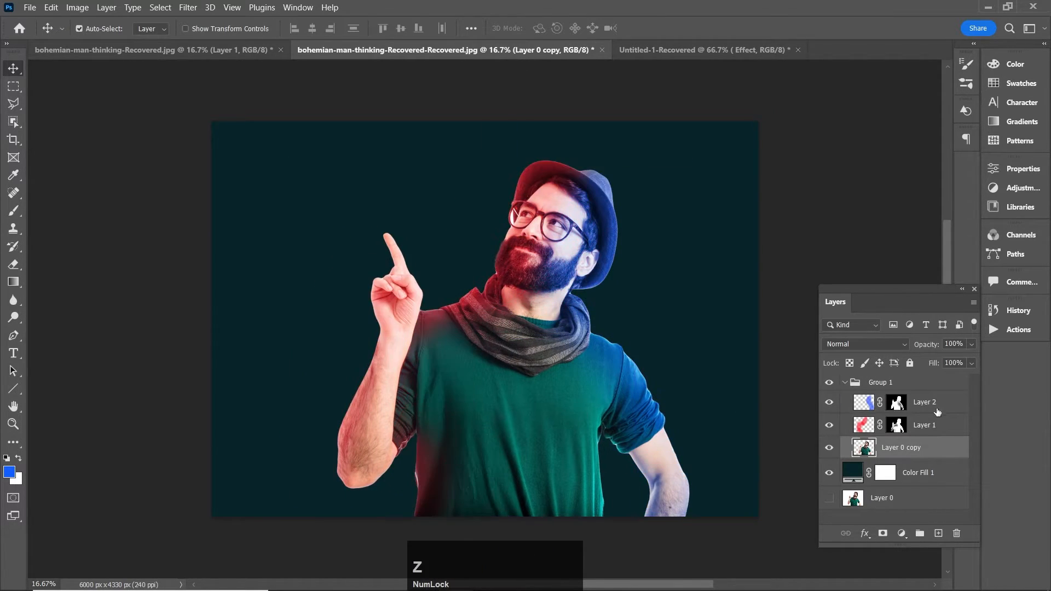
{"action": "left_click", "coordinate": [844, 382]}
Step: Move the whole group left with Free Transform to X 2840.50 px, keeping its vertical position
{"action": "key", "text": "ctrl+t"}
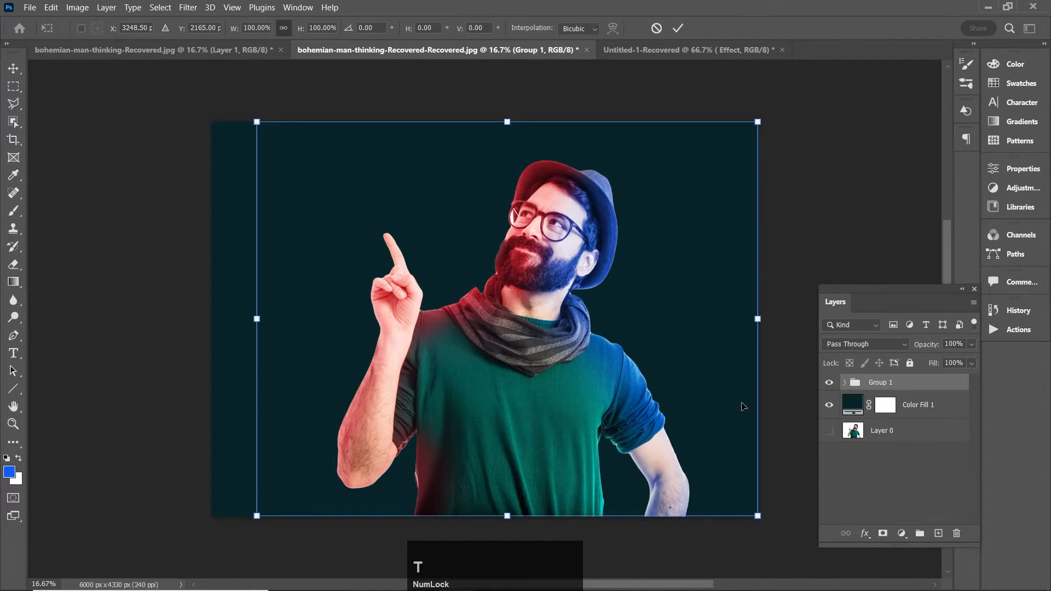
{"action": "left_click_drag", "start_coordinate": [548, 426], "coordinate": [512, 433]}
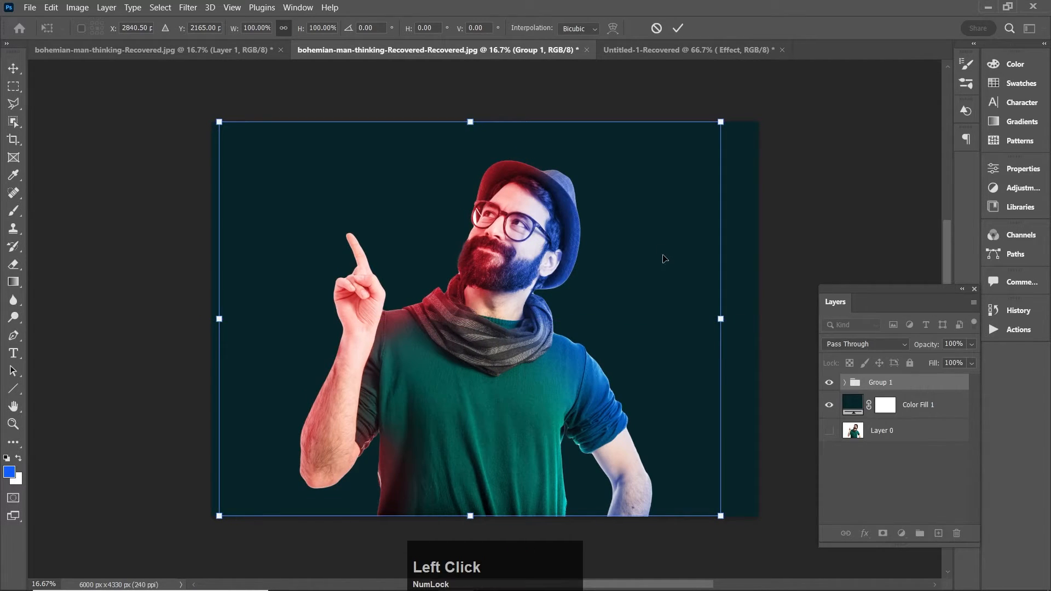
{"action": "left_click", "coordinate": [677, 28]}
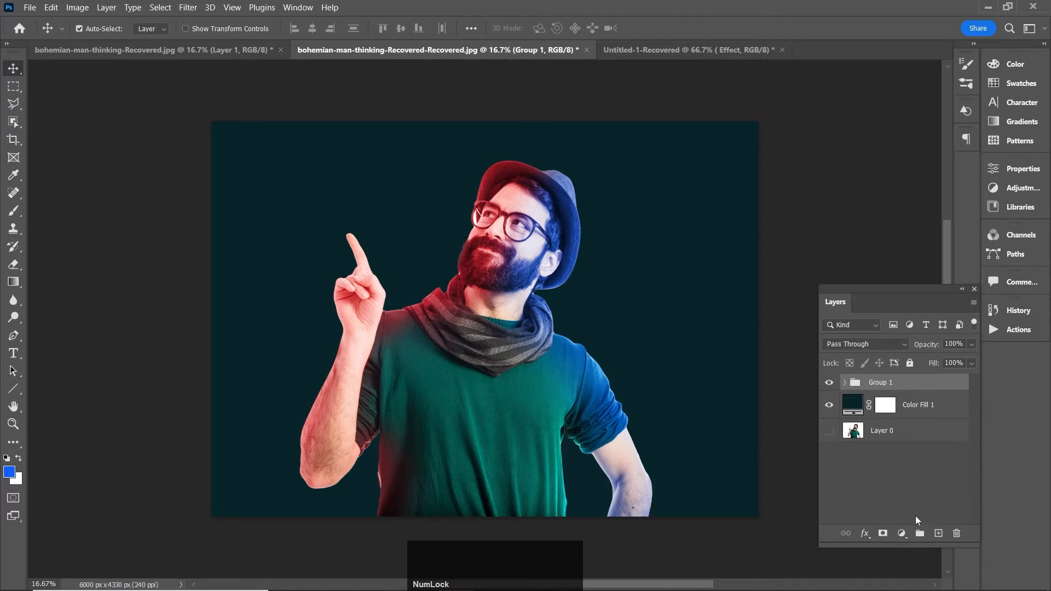
Step: Add a Curves adjustment layer above the group and place a slightly lowered point near the highlight end of the RGB curve
{"action": "left_click", "coordinate": [902, 535]}
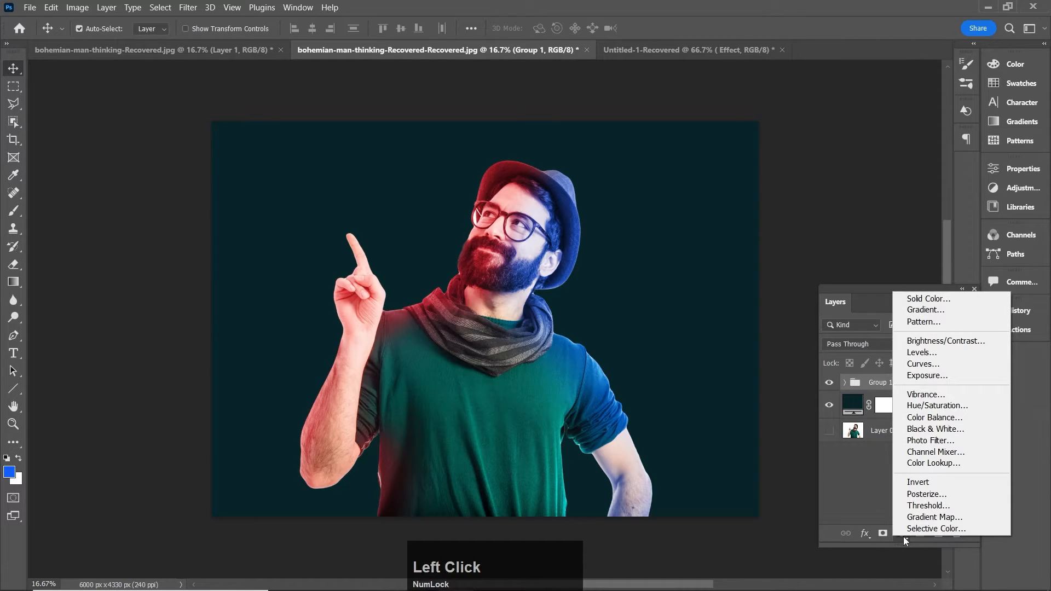
{"action": "left_click", "coordinate": [959, 359]}
{"action": "left_click_drag", "start_coordinate": [954, 242], "coordinate": [952, 250]}
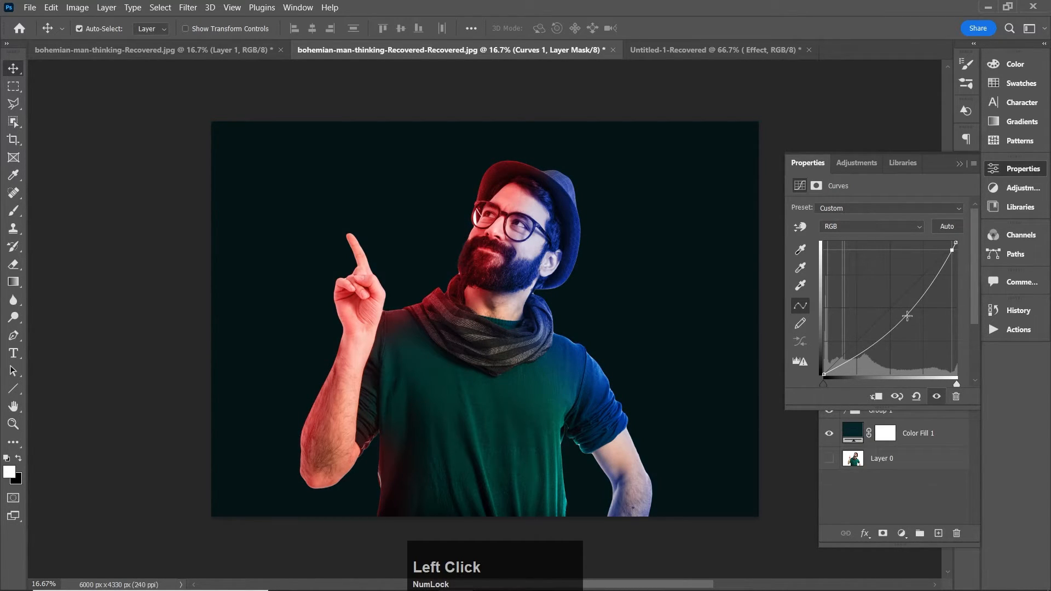
{"action": "left_click_drag", "start_coordinate": [860, 354], "coordinate": [845, 351]}
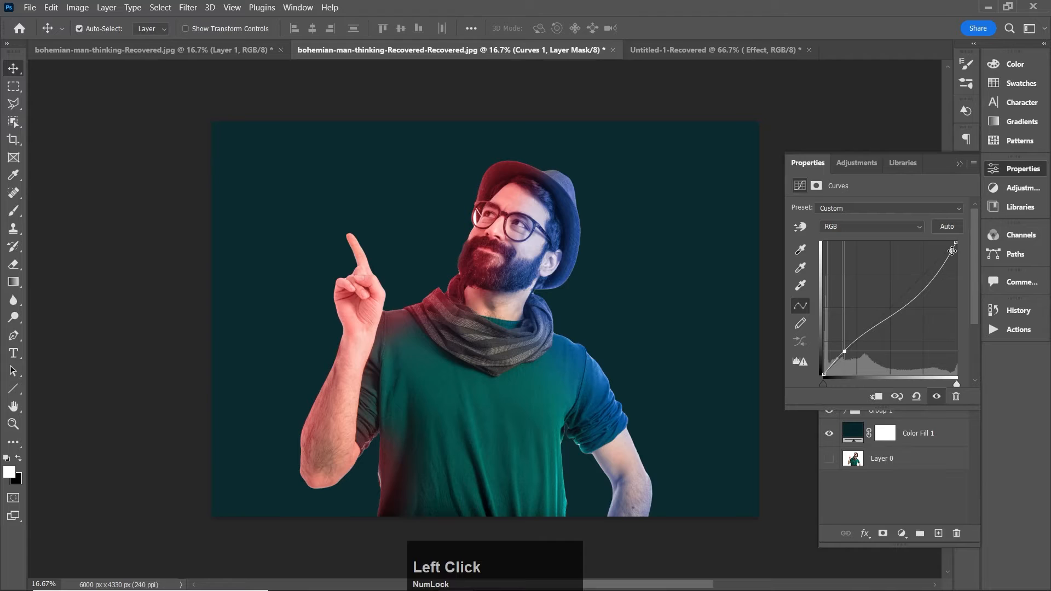
{"action": "mouse_move", "coordinate": [950, 254]}
{"action": "left_mouse_down"}
{"action": "mouse_move", "coordinate": [947, 267]}
{"action": "mouse_move", "coordinate": [953, 258]}
{"action": "left_mouse_up"}
{"action": "key", "text": "ctrl+z"}
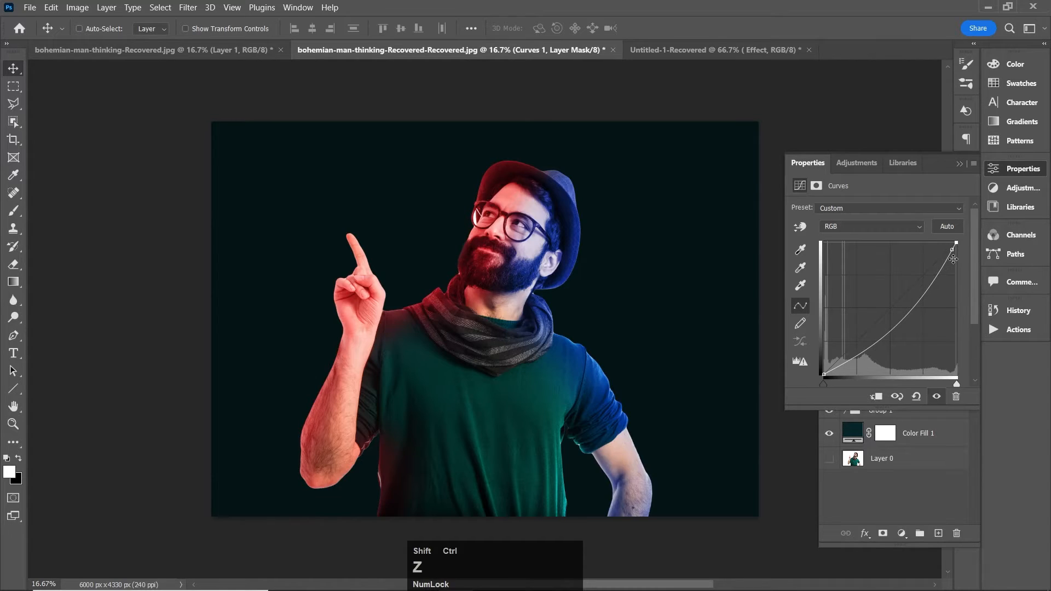
{"action": "key", "text": "ctrl+shift+z"}
{"action": "key", "text": "ctrl+z"}
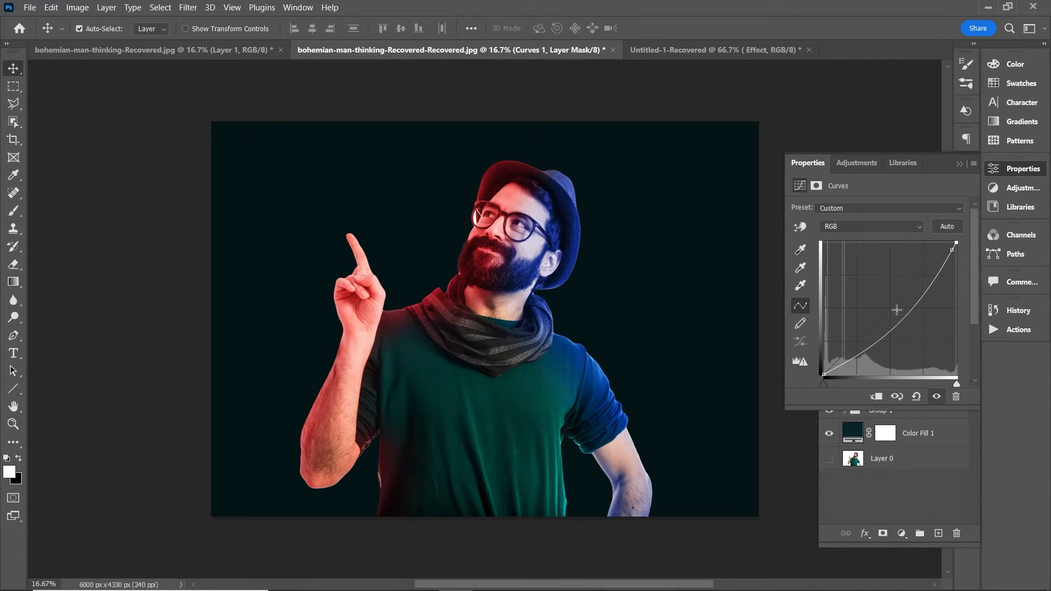
Step: Raise contrast on the RGB curve by lifting the shadows, holding down the lower midtones and raising the highlight point, and close its settings
{"action": "left_click_drag", "start_coordinate": [877, 338], "coordinate": [852, 347]}
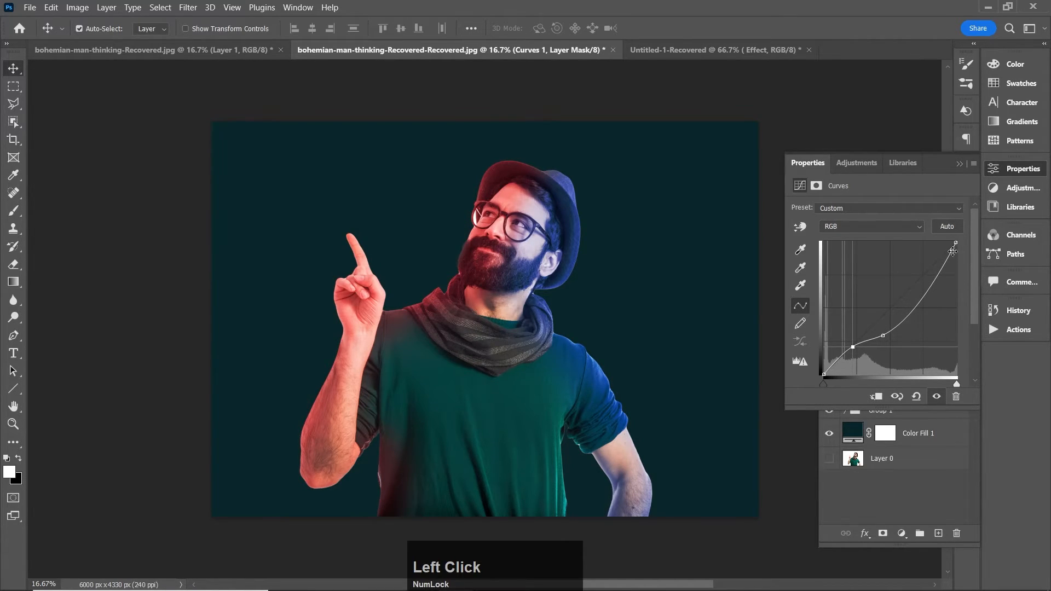
{"action": "mouse_move", "coordinate": [953, 250]}
{"action": "left_mouse_down"}
{"action": "mouse_move", "coordinate": [950, 284]}
{"action": "mouse_move", "coordinate": [949, 248]}
{"action": "left_mouse_up"}
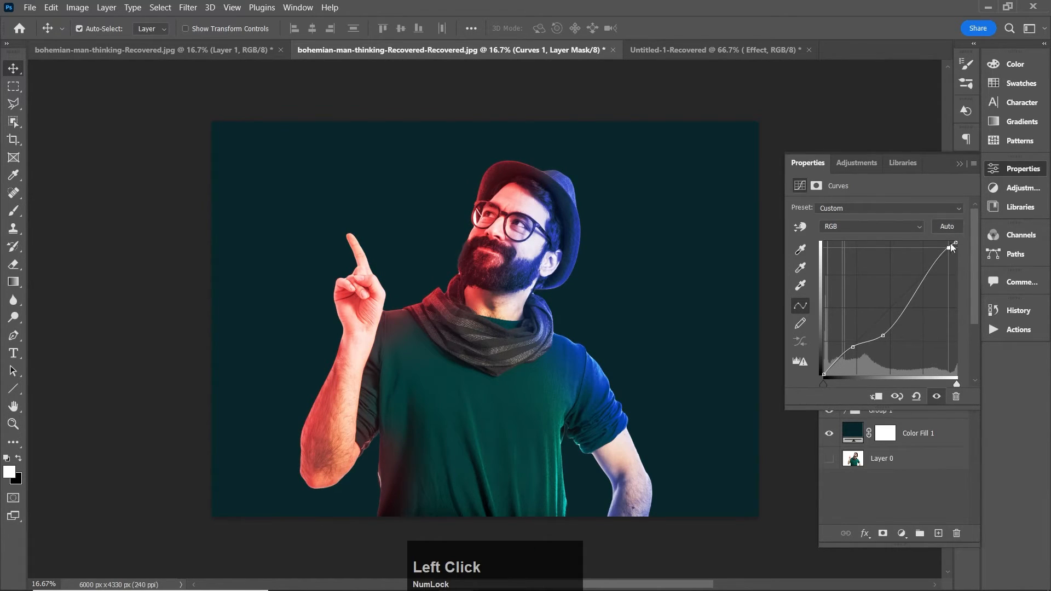
{"action": "left_click", "coordinate": [958, 164]}
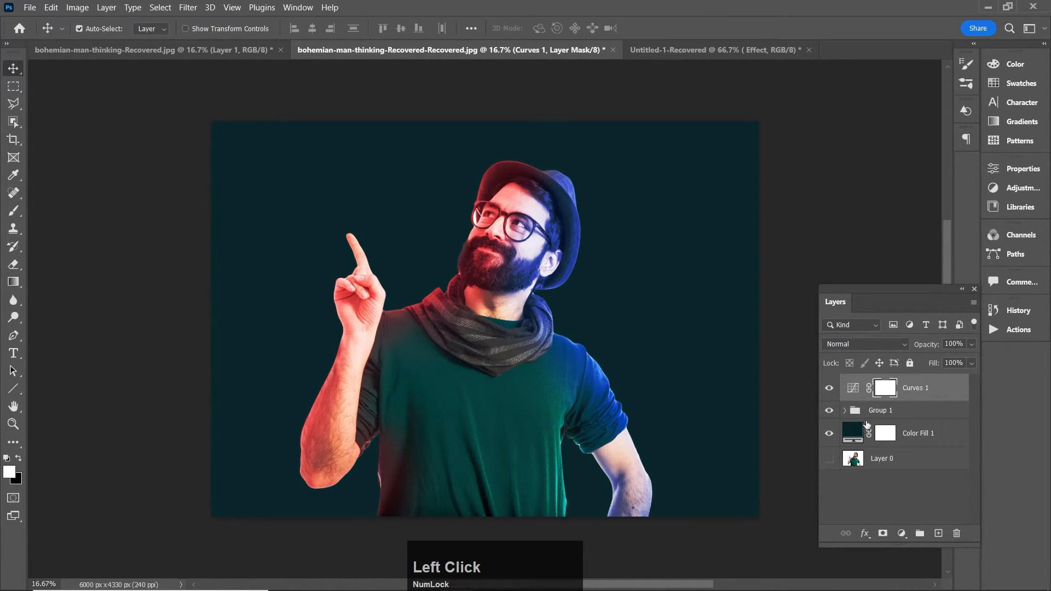
Step: Add a Hue/Saturation adjustment layer above the Curves layer with Hue +2 and Lightness -10, and close its settings
{"action": "left_click", "coordinate": [902, 533]}
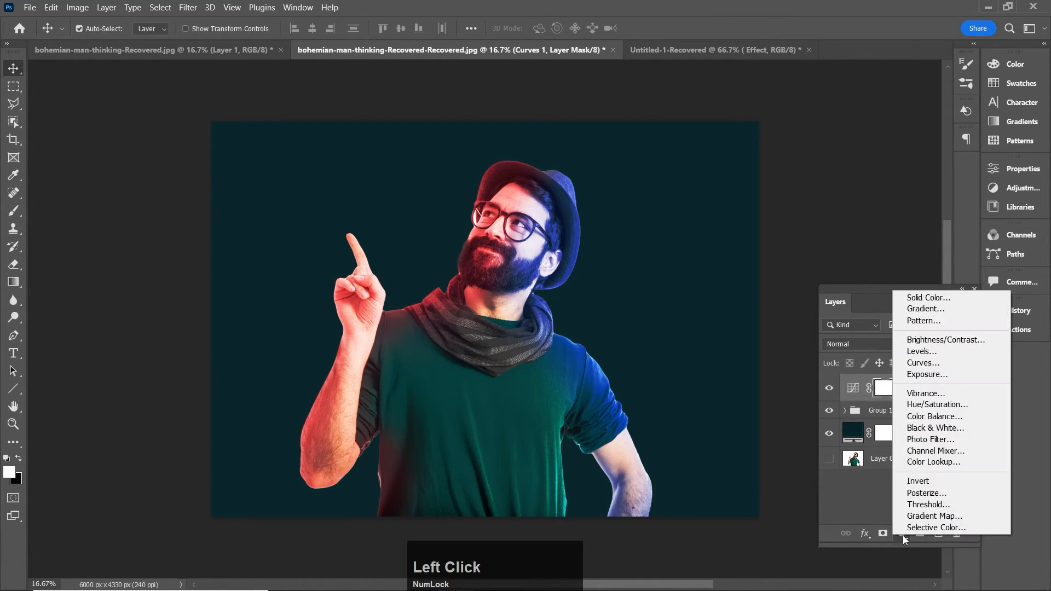
{"action": "left_click", "coordinate": [928, 407]}
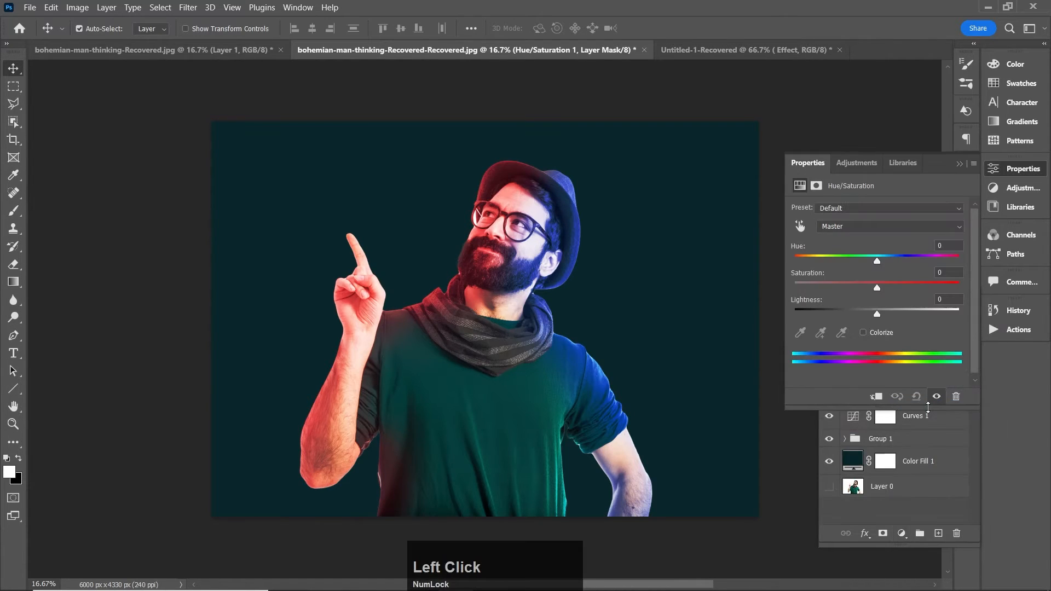
{"action": "mouse_move", "coordinate": [877, 262]}
{"action": "left_mouse_down"}
{"action": "mouse_move", "coordinate": [893, 264]}
{"action": "mouse_move", "coordinate": [880, 274]}
{"action": "left_mouse_up"}
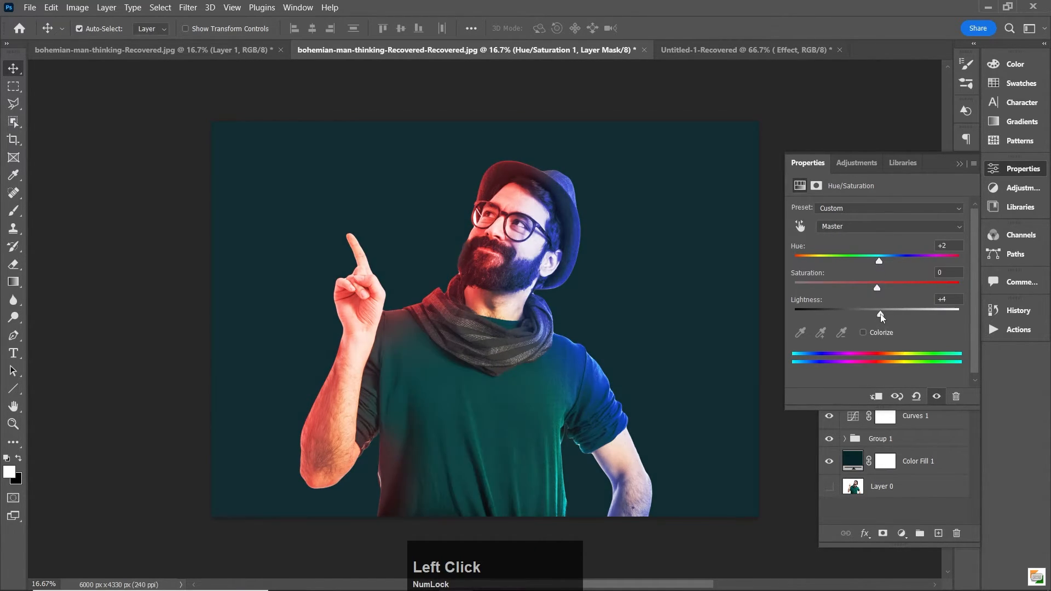
{"action": "left_click_drag", "start_coordinate": [877, 315], "coordinate": [866, 316]}
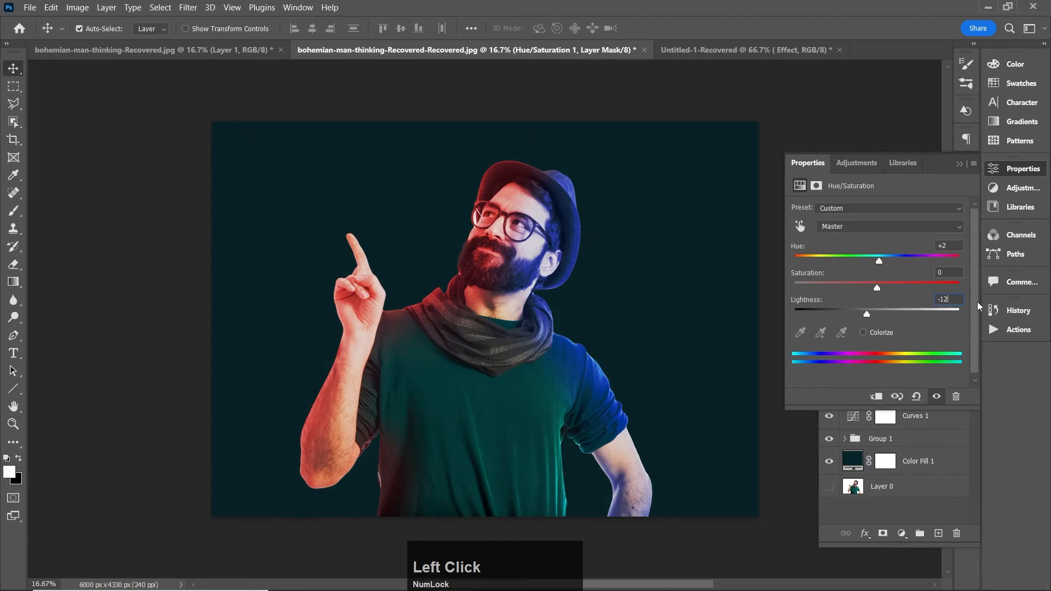
{"action": "key", "text": "BackSpace"}
{"action": "type", "text": "0"}
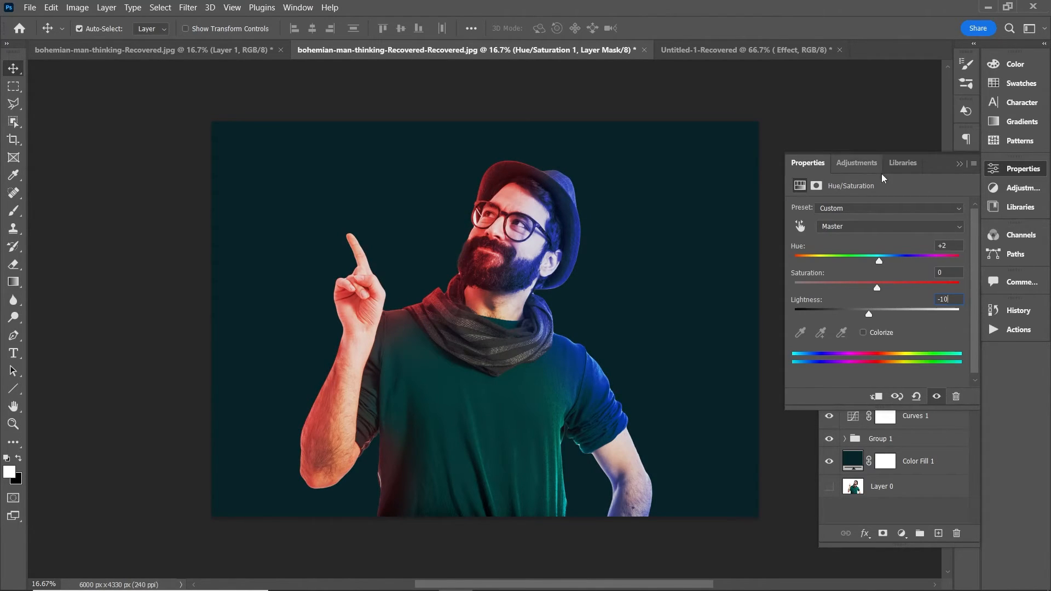
{"action": "left_click", "coordinate": [959, 164]}
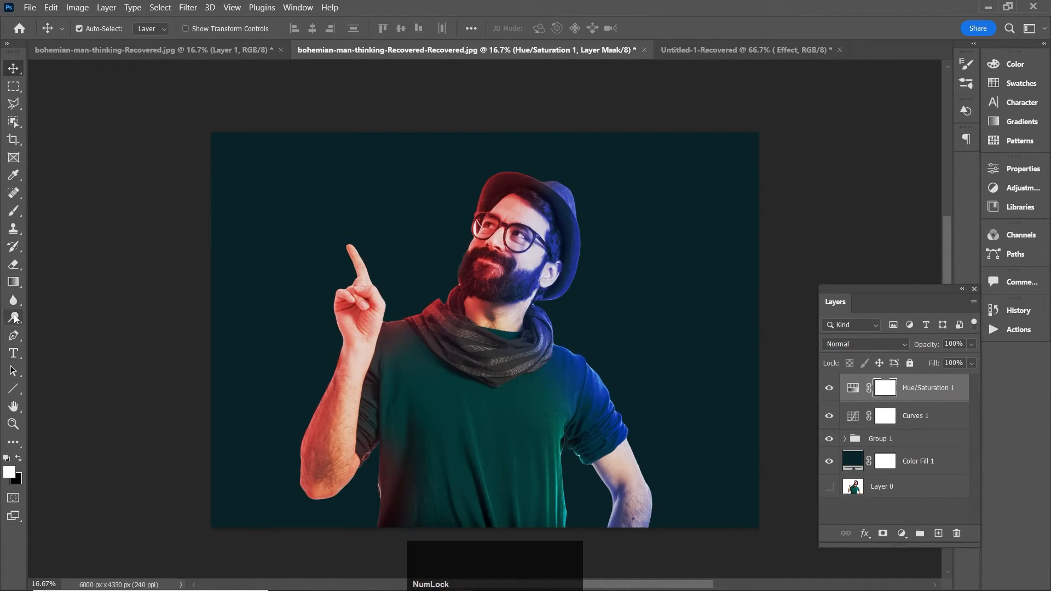
Step: Add a white text layer reading "Colour" over the man's torso with the Type tool and commit it
{"action": "left_click", "coordinate": [13, 353]}
{"action": "left_click", "coordinate": [379, 454]}
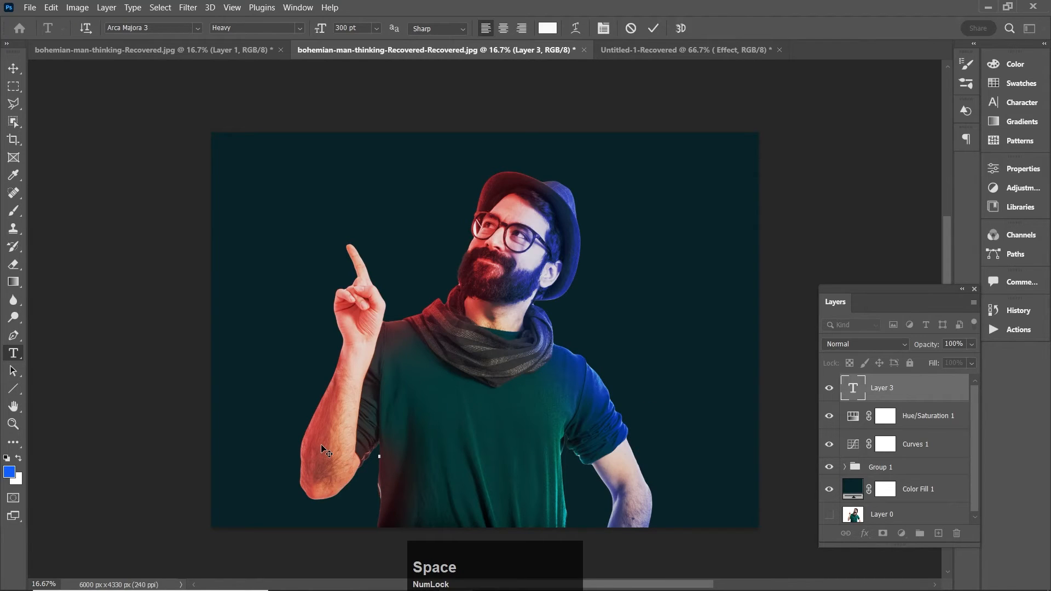
{"action": "key", "text": "Caps_Lock"}
{"action": "type", "text": "C"}
{"action": "key", "text": "Caps_Lock"}
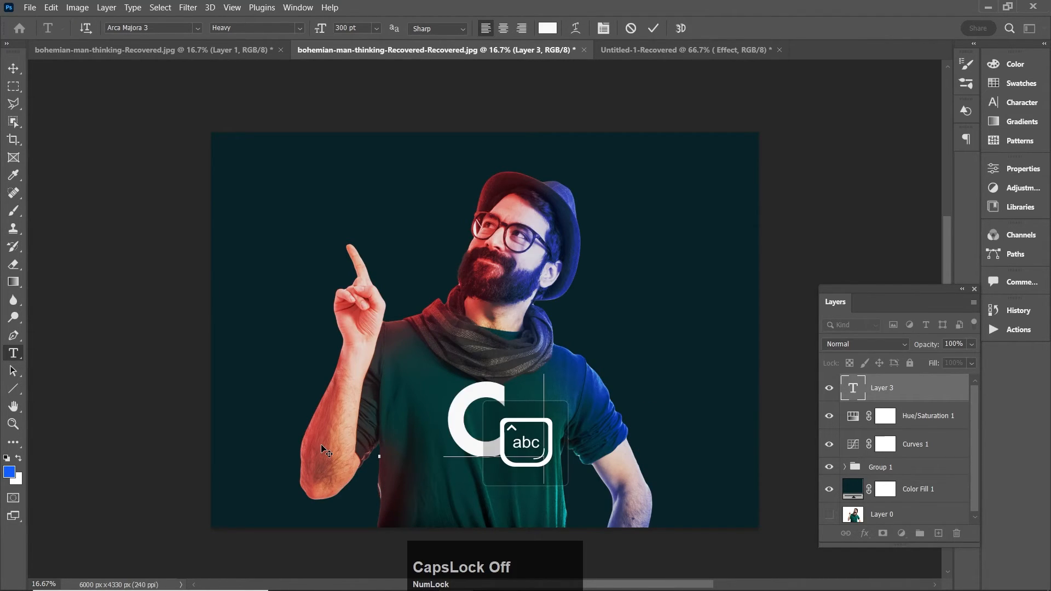
{"action": "type", "text": "olo"}
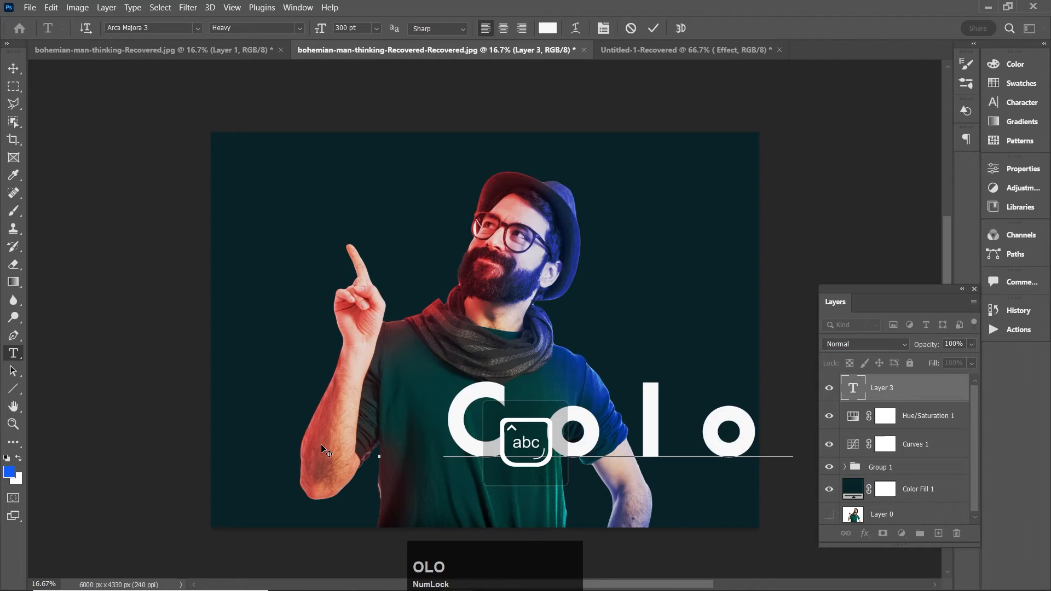
{"action": "type", "text": "ur"}
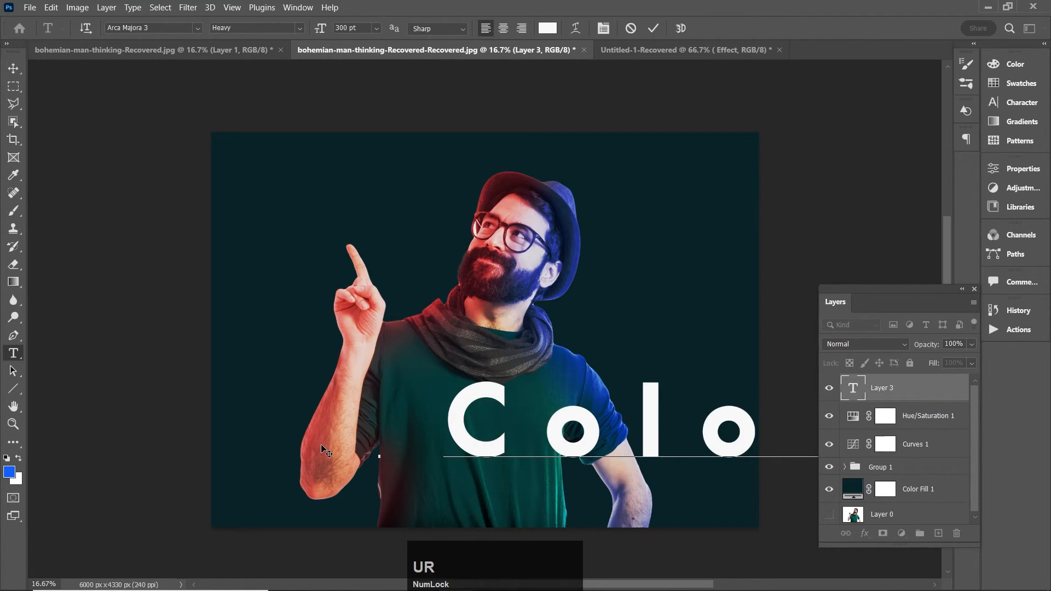
{"action": "left_click", "coordinate": [653, 28]}
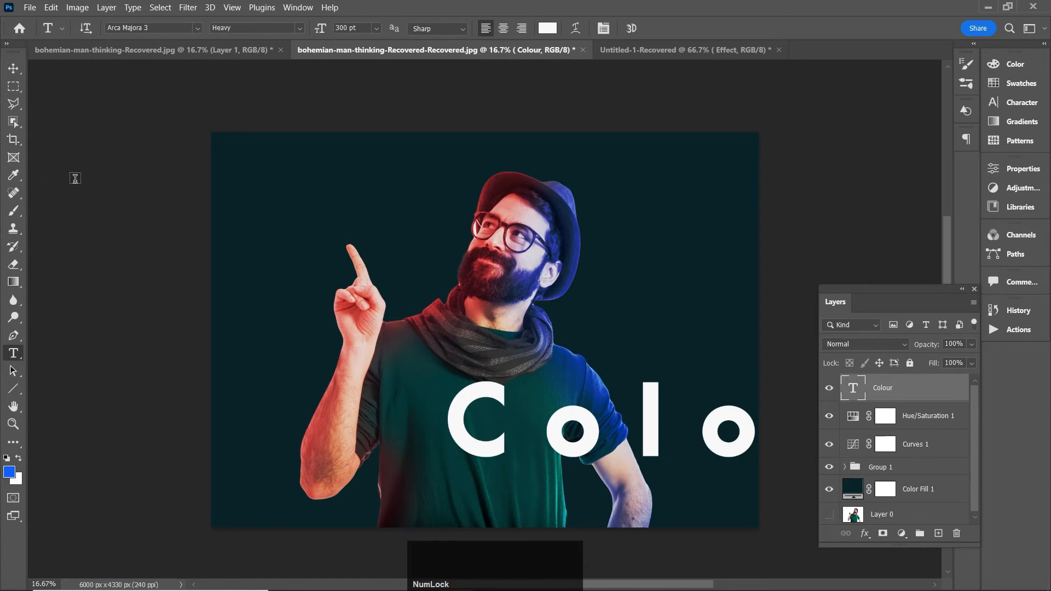
Step: Move the "Colour" text left and down so the whole word fits along the bottom edge of the canvas
{"action": "key", "text": "v"}
{"action": "left_click_drag", "start_coordinate": [459, 445], "coordinate": [263, 445]}
{"action": "left_click_drag", "start_coordinate": [389, 442], "coordinate": [387, 512]}
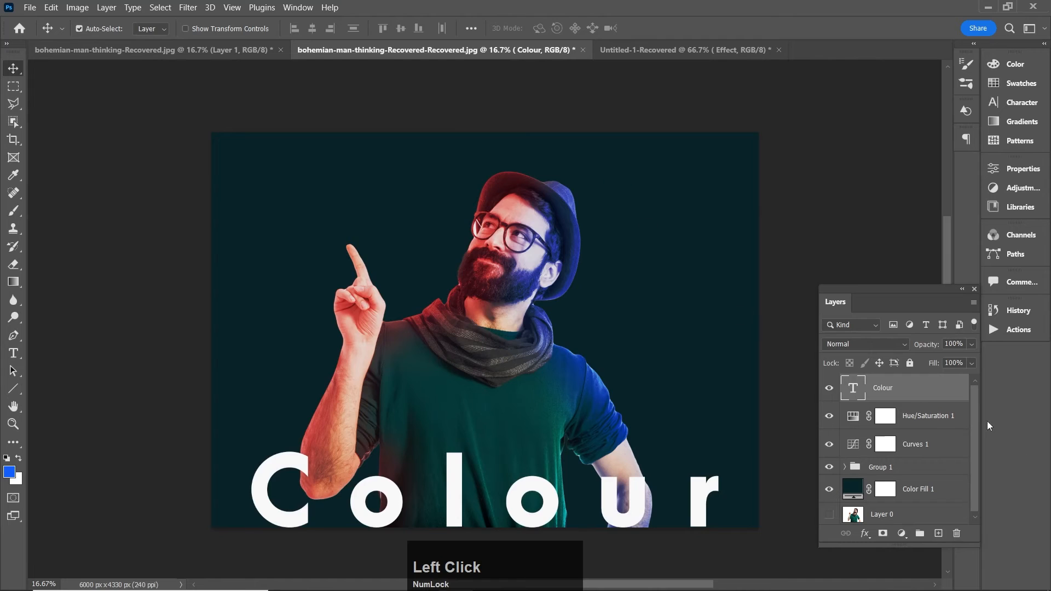
Step: Enable a magenta Outer Glow in the "Colour" text layer's style and set its opacity to 85%
{"action": "left_click", "coordinate": [941, 393]}
{"action": "double_click", "coordinate": [940, 393]}
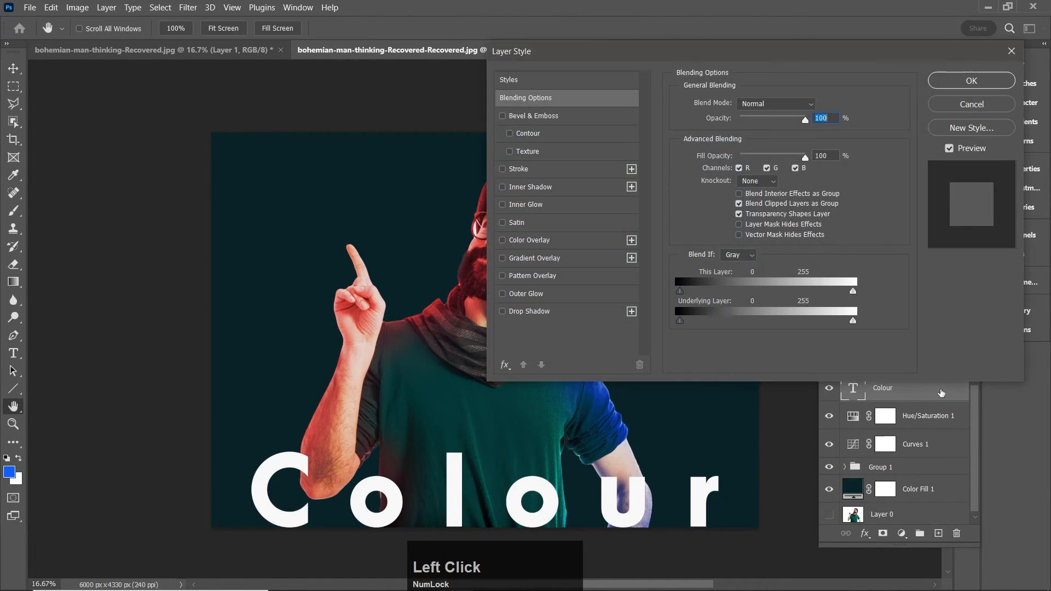
{"action": "left_click", "coordinate": [525, 294]}
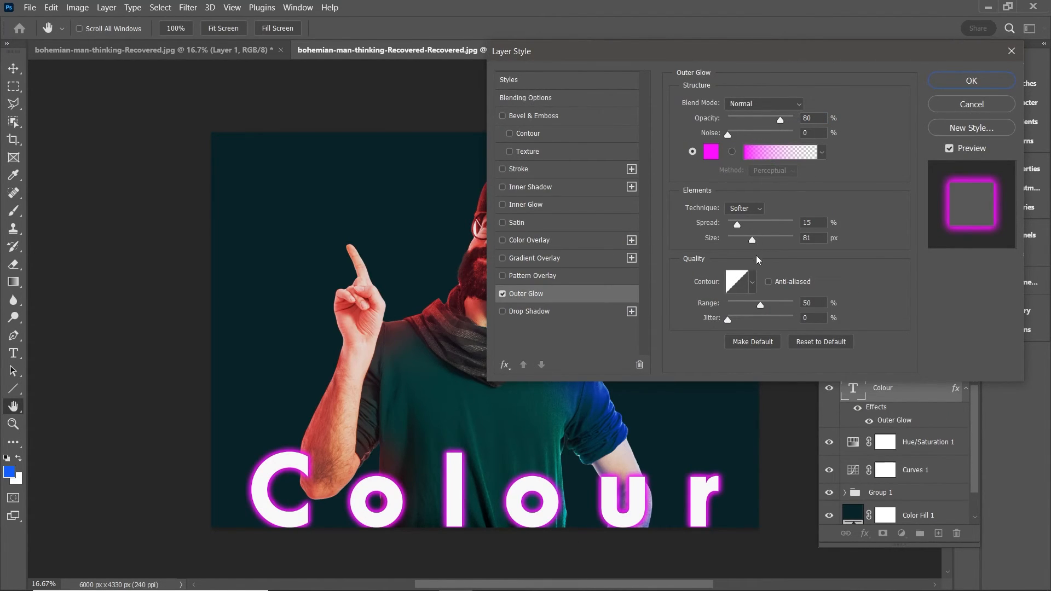
{"action": "left_click_drag", "start_coordinate": [780, 121], "coordinate": [786, 122]}
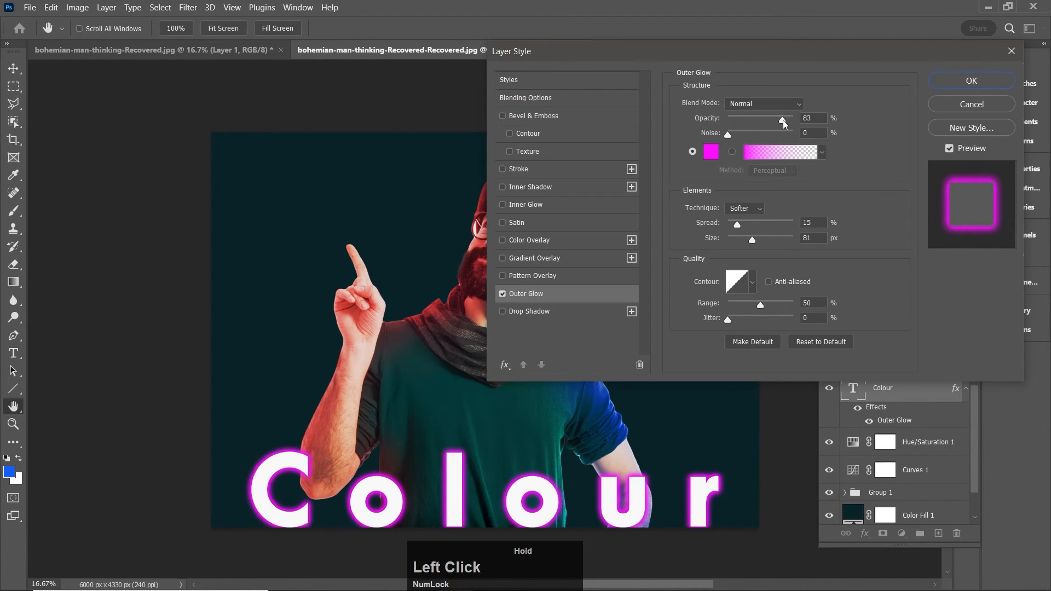
{"action": "left_click", "coordinate": [812, 117]}
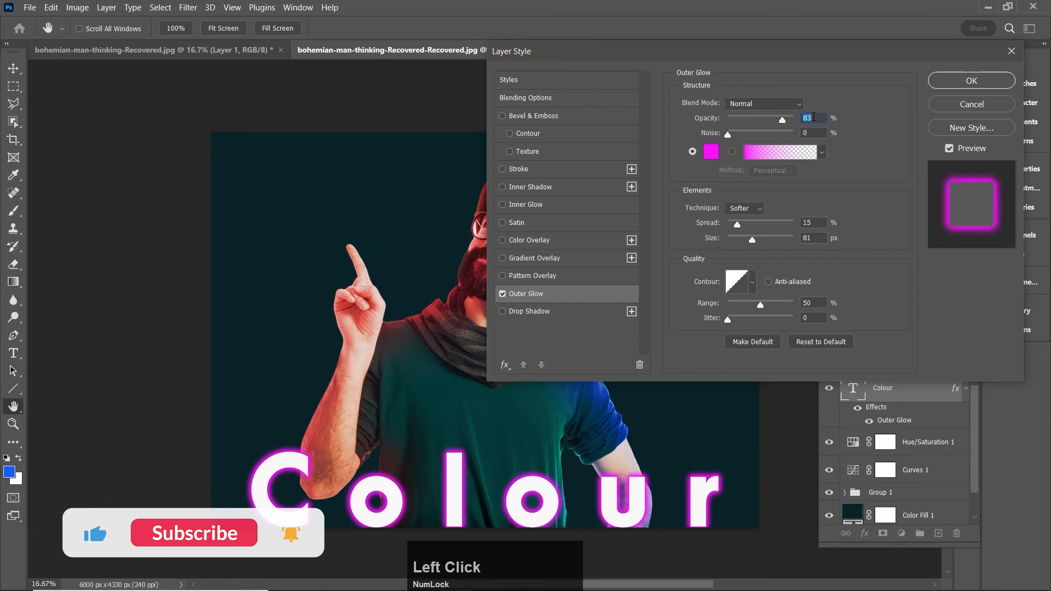
{"action": "key", "text": "BackSpace"}
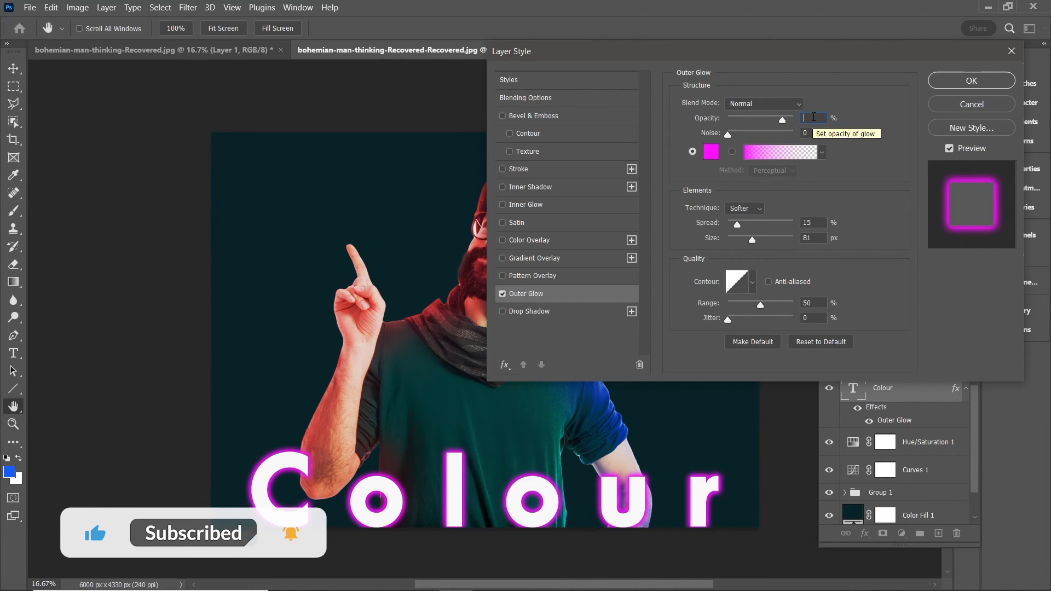
{"action": "type", "text": "85"}
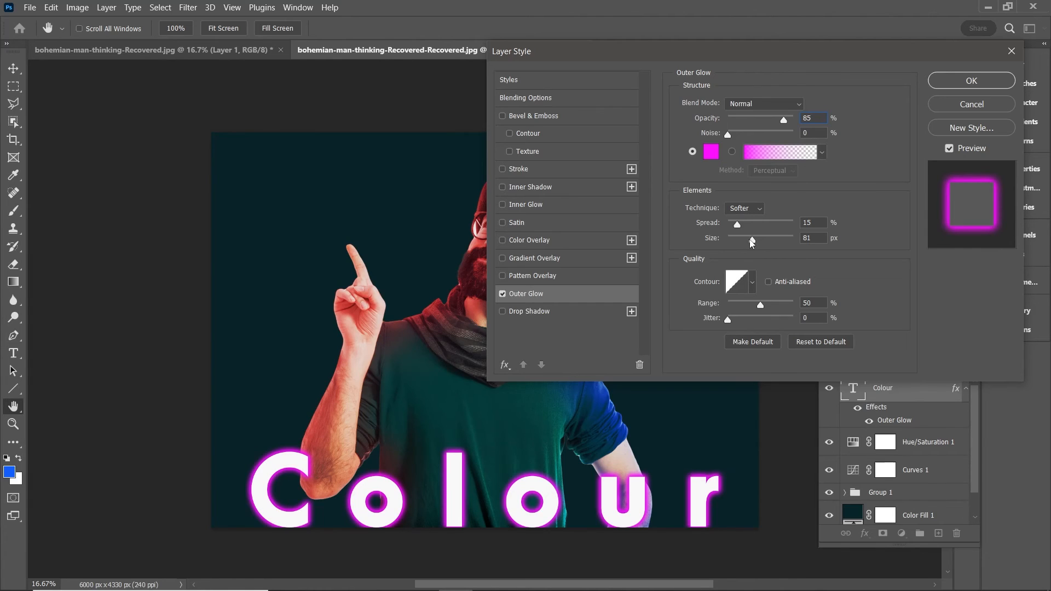
Step: Set the text's Outer Glow size to 35 px and spread to 10%, and apply the layer style
{"action": "left_click_drag", "start_coordinate": [751, 241], "coordinate": [743, 245]}
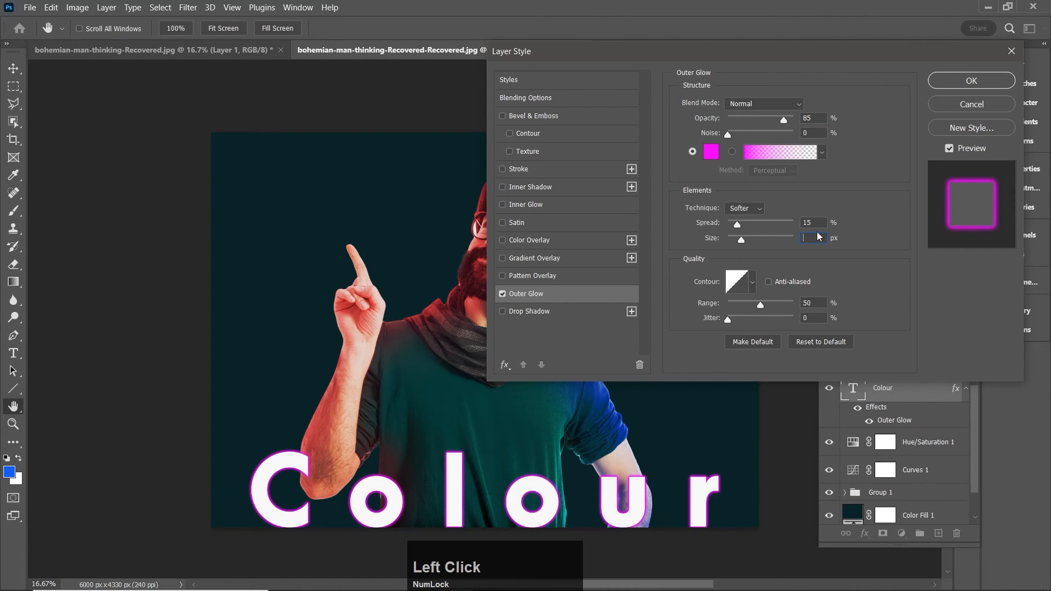
{"action": "type", "text": "35"}
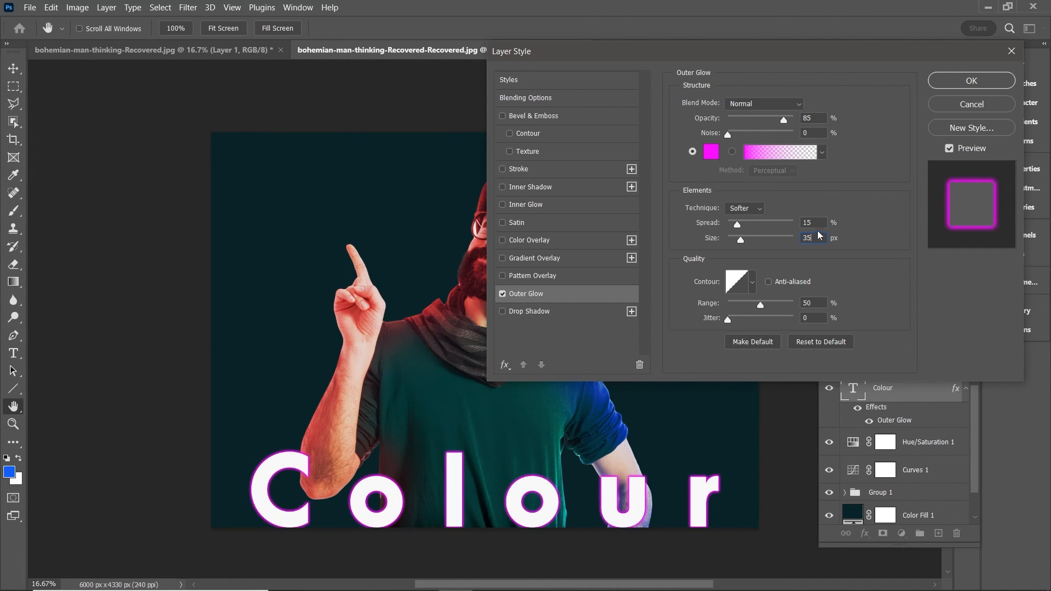
{"action": "left_click_drag", "start_coordinate": [737, 228], "coordinate": [733, 228]}
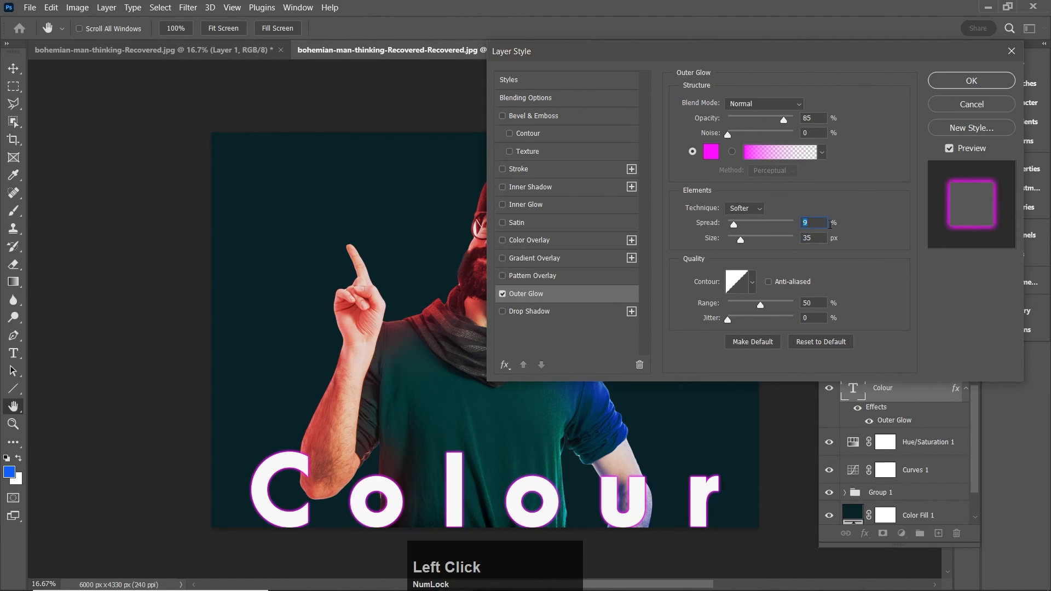
{"action": "type", "text": "10"}
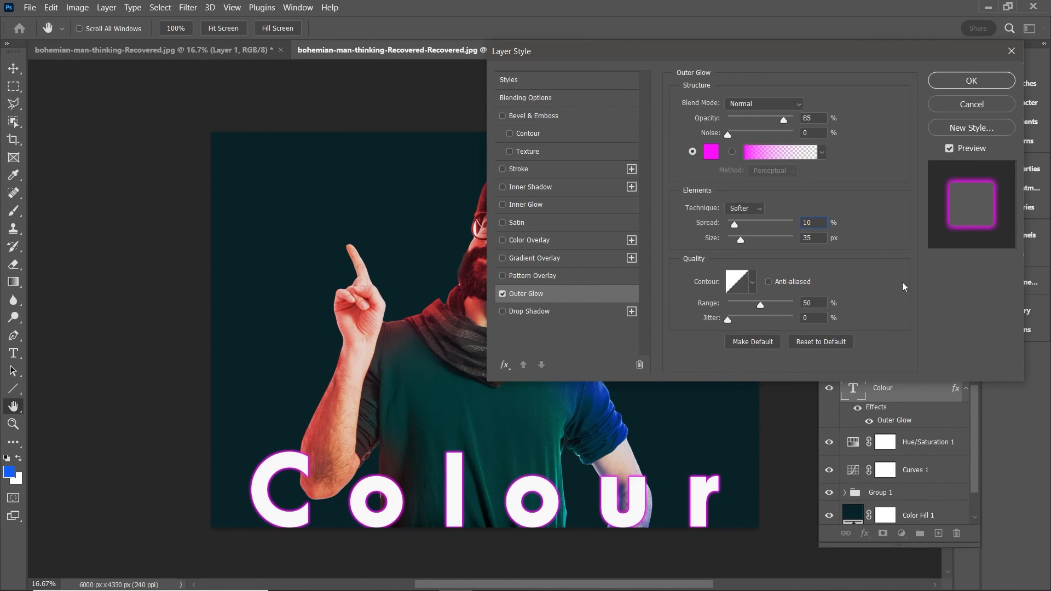
{"action": "left_click", "coordinate": [969, 81]}
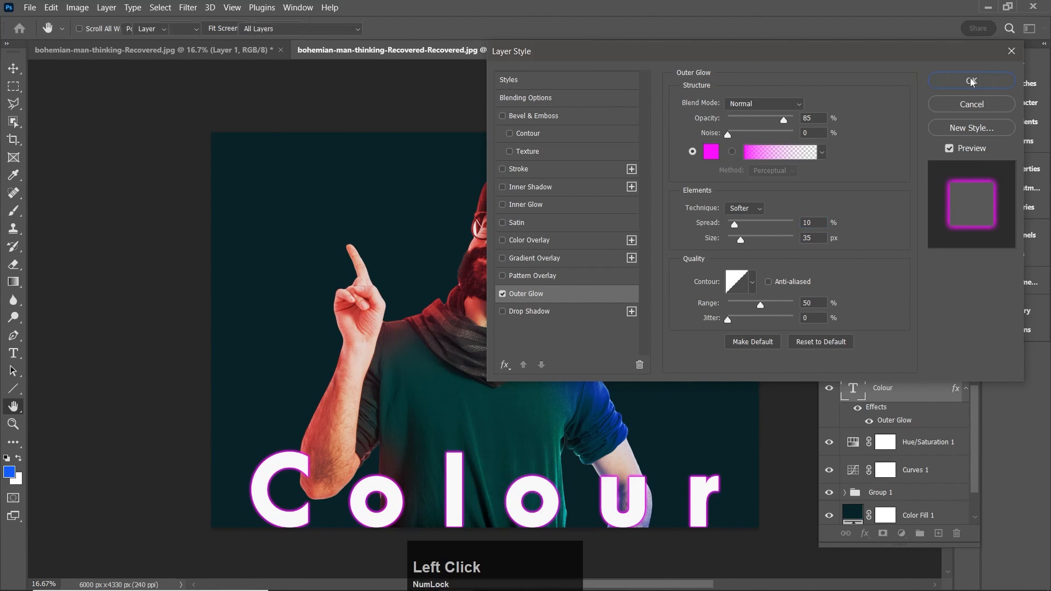